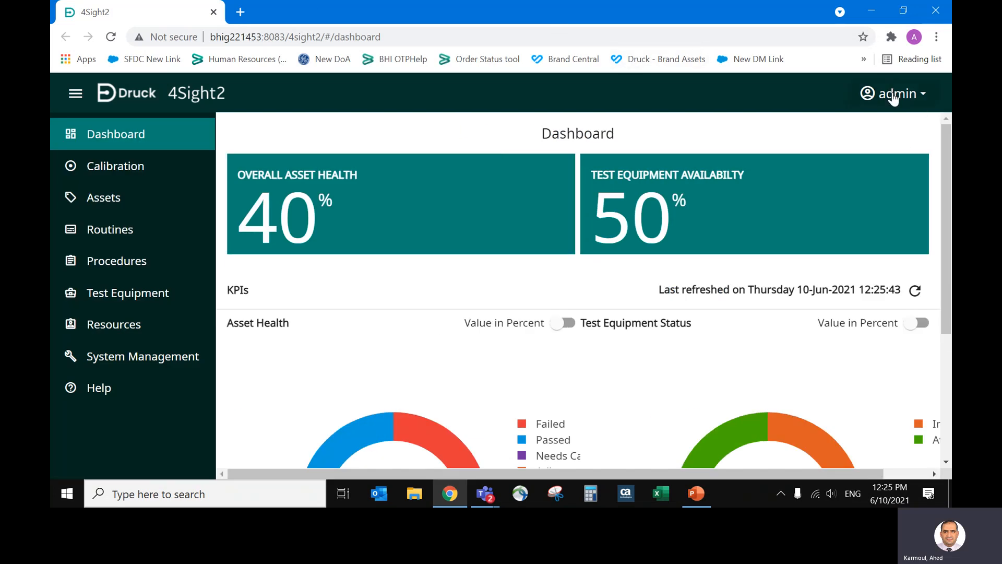
Log out and sign back in with the user ID Admin and the account password.
{"action": "left_click", "coordinate": [896, 95]}
{"action": "left_click", "coordinate": [876, 167]}
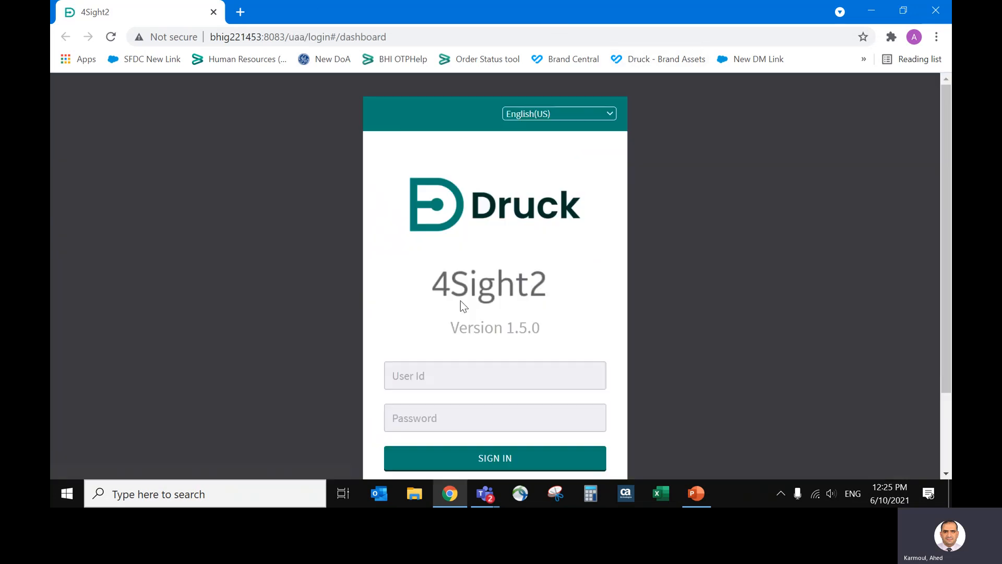
{"action": "left_click", "coordinate": [470, 387]}
{"action": "type", "text": "Admin"}
{"action": "key", "text": "Tab"}
{"action": "type", "text": "adm"}
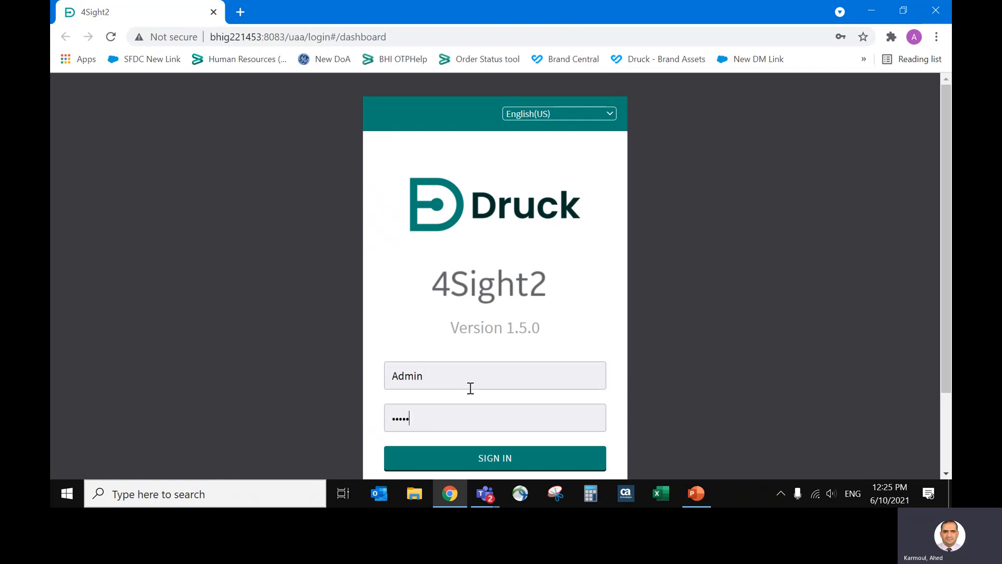
{"action": "key", "text": "ctrl+a"}
{"action": "type", "text": "adm"}
{"action": "key", "text": "Return"}
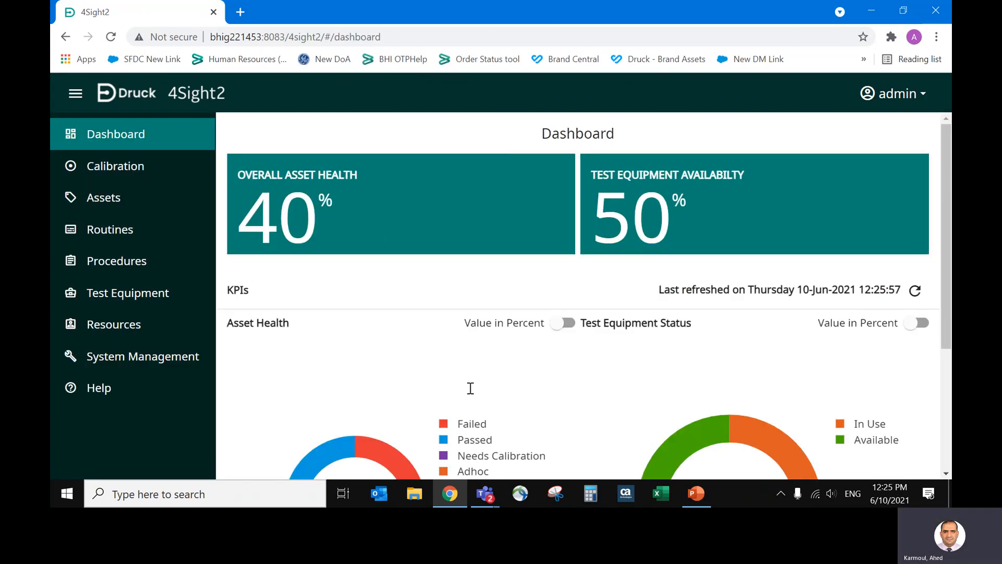
In the asset hierarchy, select tag 31-A under 4SightEnterprise, Reinfery 1, Water Treatment.
{"action": "left_click", "coordinate": [131, 202]}
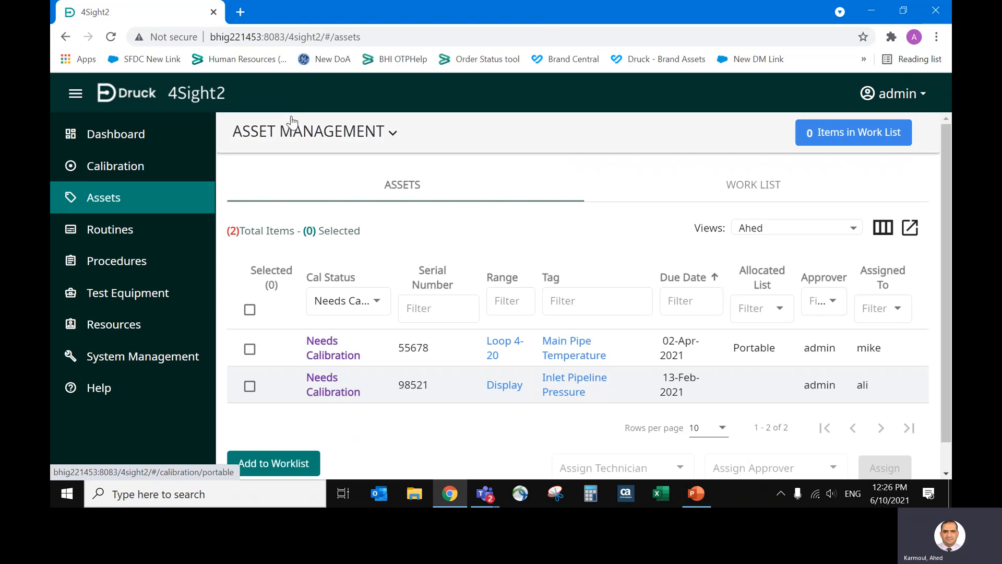
{"action": "left_click", "coordinate": [297, 131]}
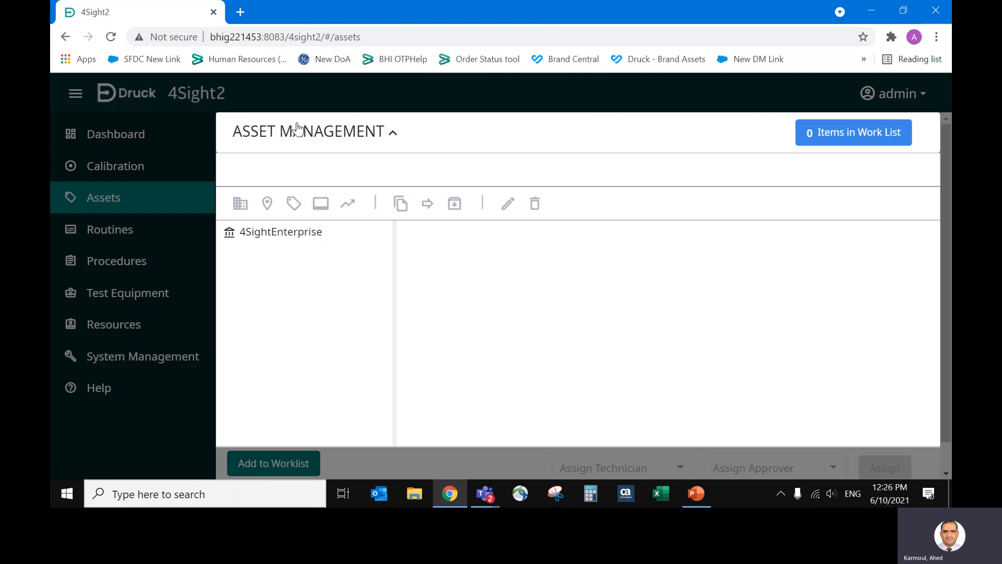
{"action": "left_click", "coordinate": [298, 230]}
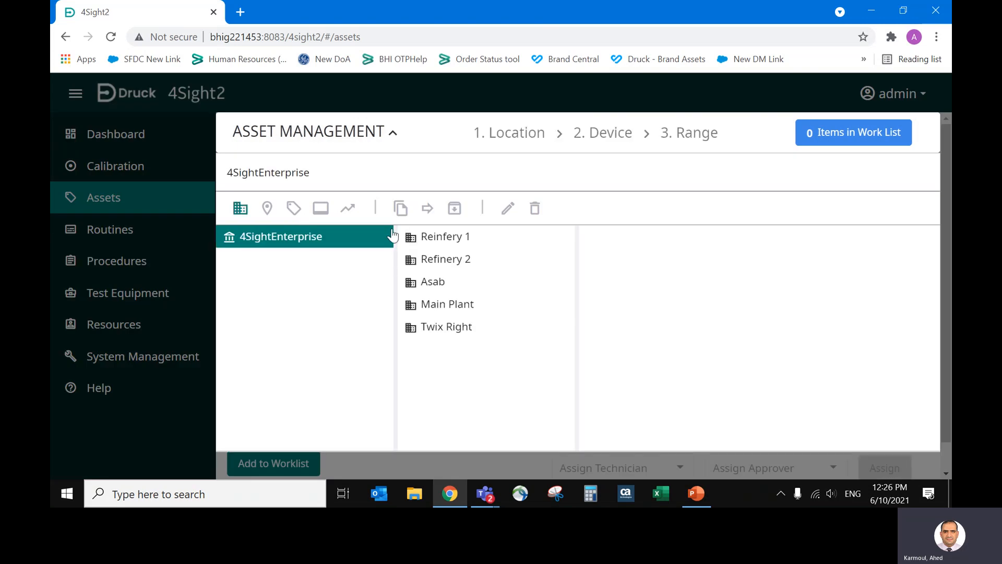
{"action": "left_click", "coordinate": [448, 242]}
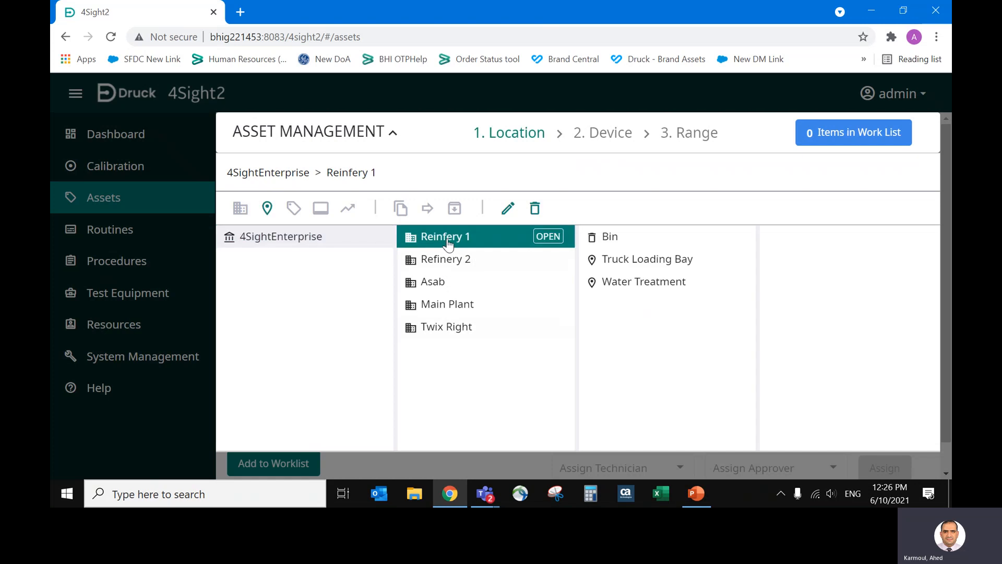
{"action": "left_click", "coordinate": [642, 283]}
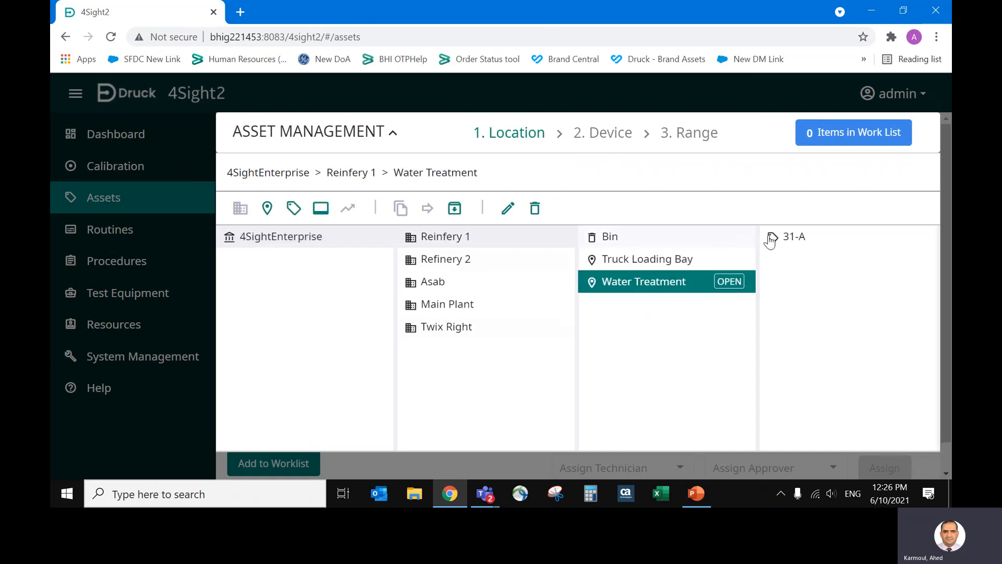
{"action": "left_click", "coordinate": [785, 238]}
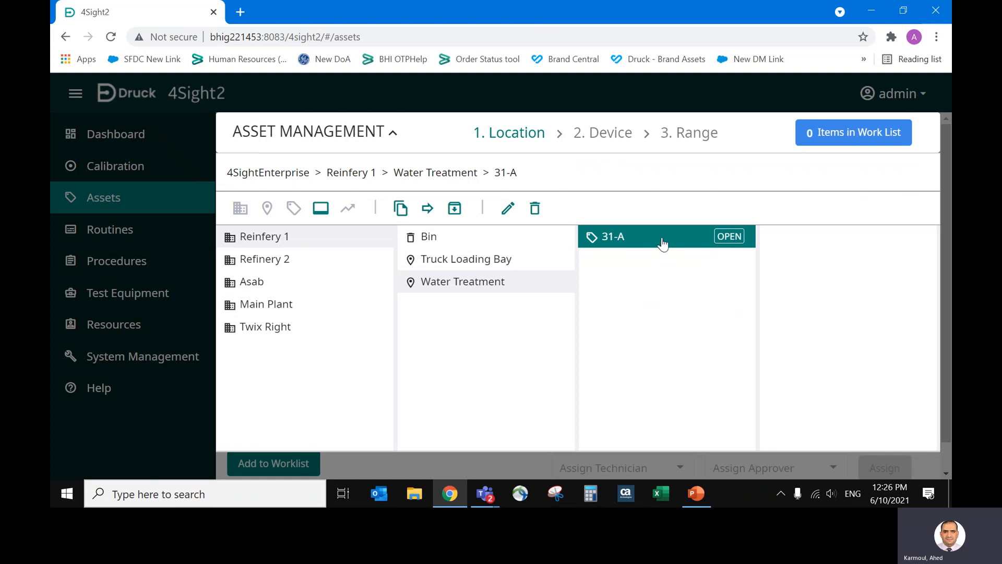
Start creating a new device under tag 31-A and set its priority to High.
{"action": "left_click", "coordinate": [322, 209]}
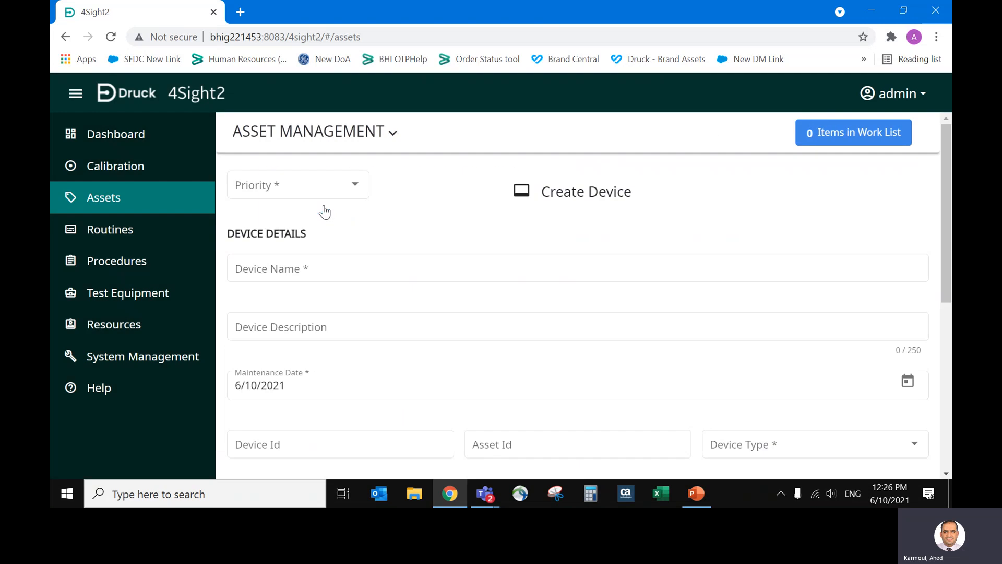
{"action": "left_click", "coordinate": [324, 187]}
{"action": "left_click", "coordinate": [305, 287]}
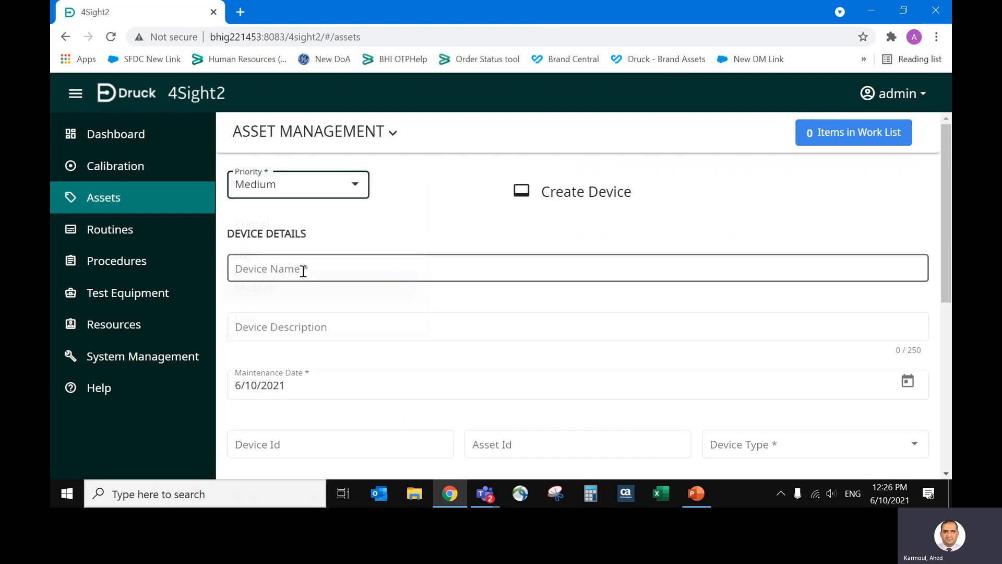
{"action": "left_click", "coordinate": [317, 184]}
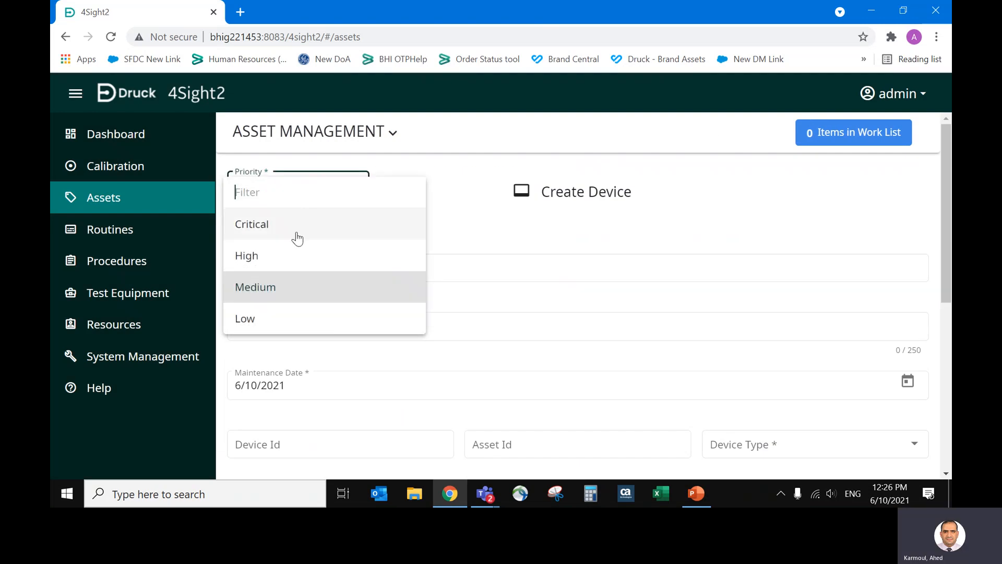
{"action": "left_click", "coordinate": [296, 257]}
Enter "Main Tank Pressure" as the device name.
{"action": "left_click", "coordinate": [296, 267]}
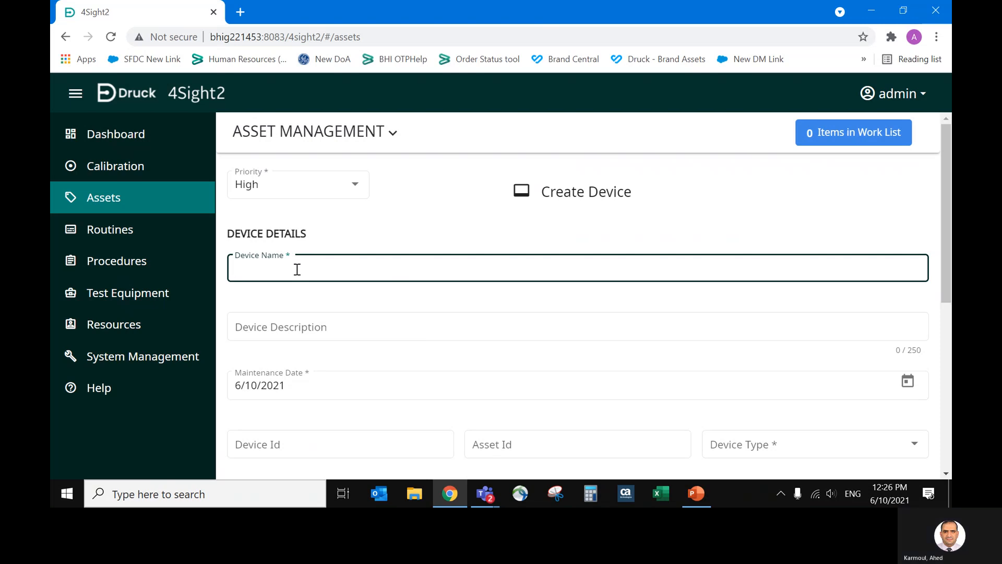
{"action": "type", "text": "MAin Water "}
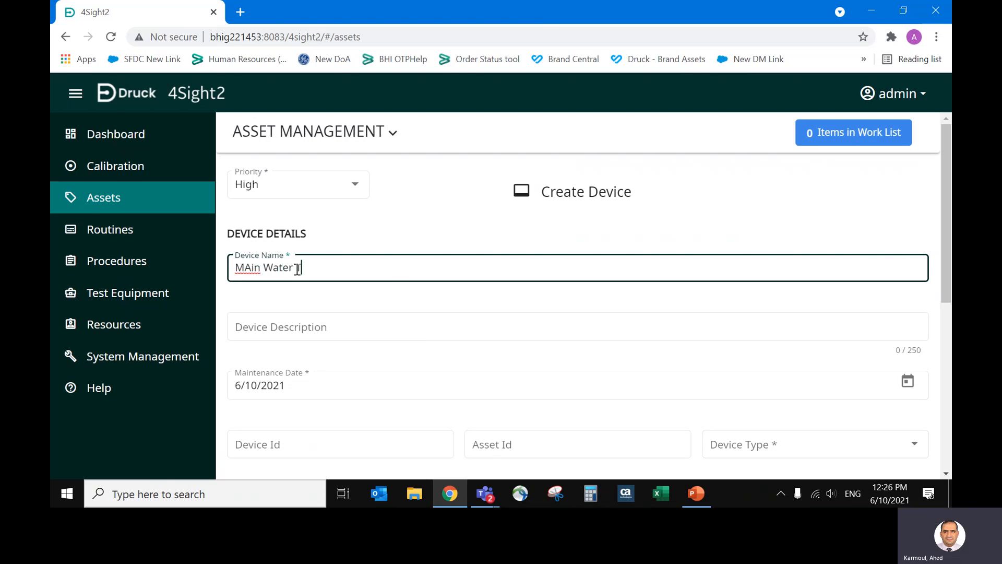
{"action": "type", "text": "Tank PRessure"}
{"action": "key", "text": "ctrl+Left"}
{"action": "key", "text": "ctrl+shift+Right"}
{"action": "key", "text": "BackSpace"}
{"action": "key", "text": "Left"}
{"action": "key", "text": "Left"}
{"action": "key", "text": "Left"}
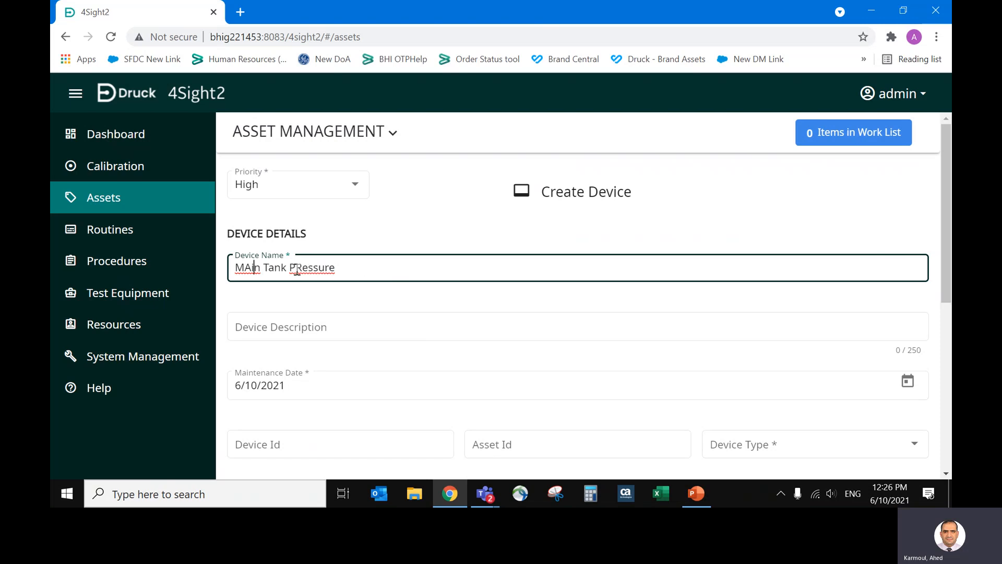
{"action": "key", "text": "BackSpace"}
{"action": "type", "text": "a"}
{"action": "key", "text": "Tab"}
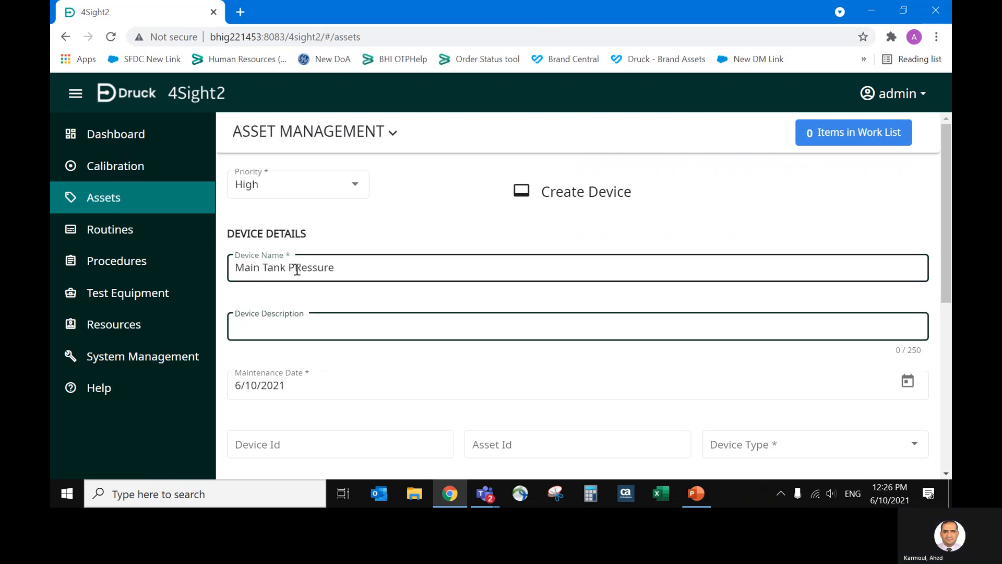
{"action": "left_click", "coordinate": [297, 270]}
{"action": "key", "text": "BackSpace"}
{"action": "type", "text": "r"}
Leave the device description empty and set the maintenance date to 6/9/2020.
{"action": "key", "text": "Tab"}
{"action": "key", "text": "Tab"}
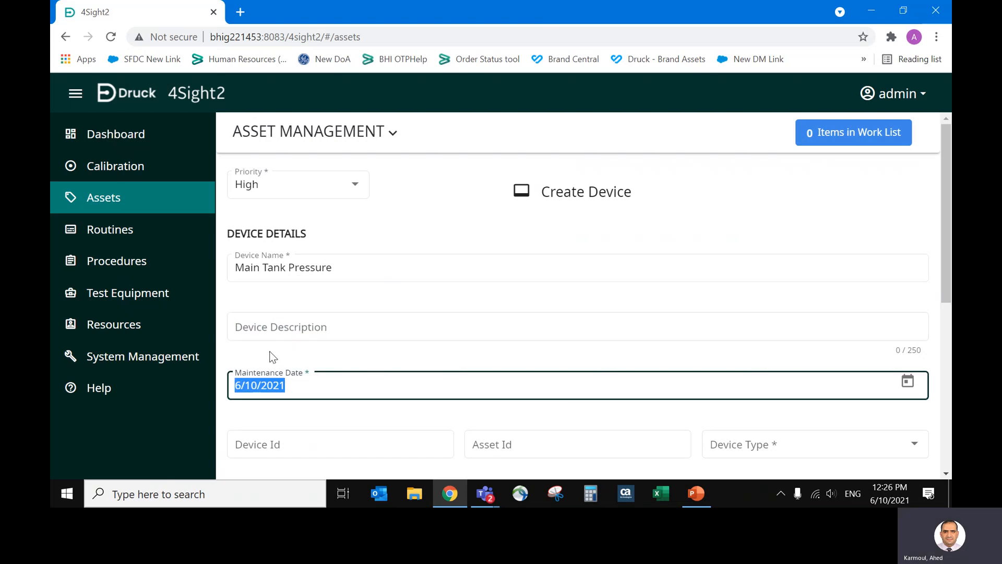
{"action": "left_click", "coordinate": [286, 386]}
{"action": "key", "text": "BackSpace"}
{"action": "type", "text": "0"}
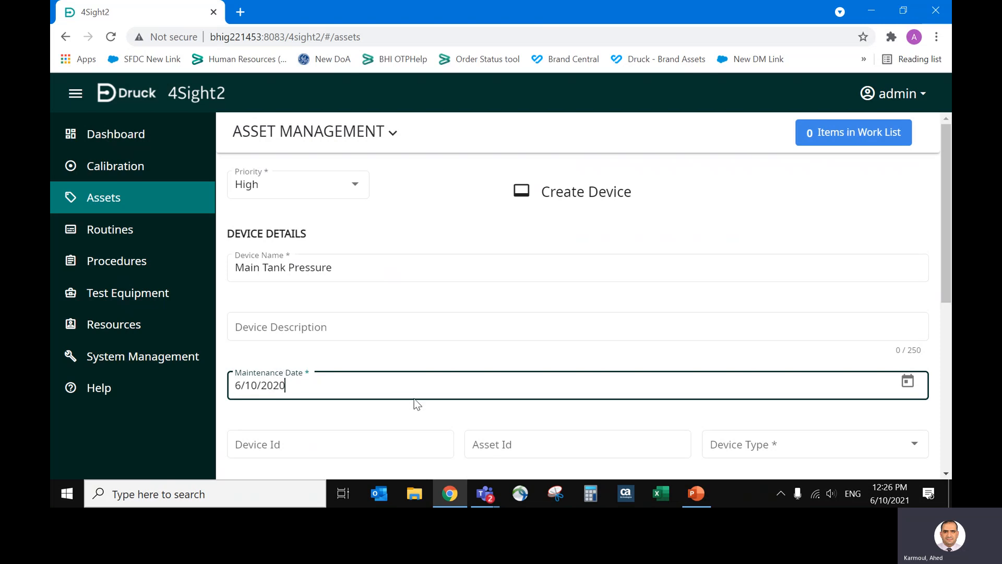
{"action": "key", "text": "BackSpace"}
{"action": "key", "text": "Delete"}
{"action": "type", "text": "09"}
{"action": "key", "text": "Tab"}
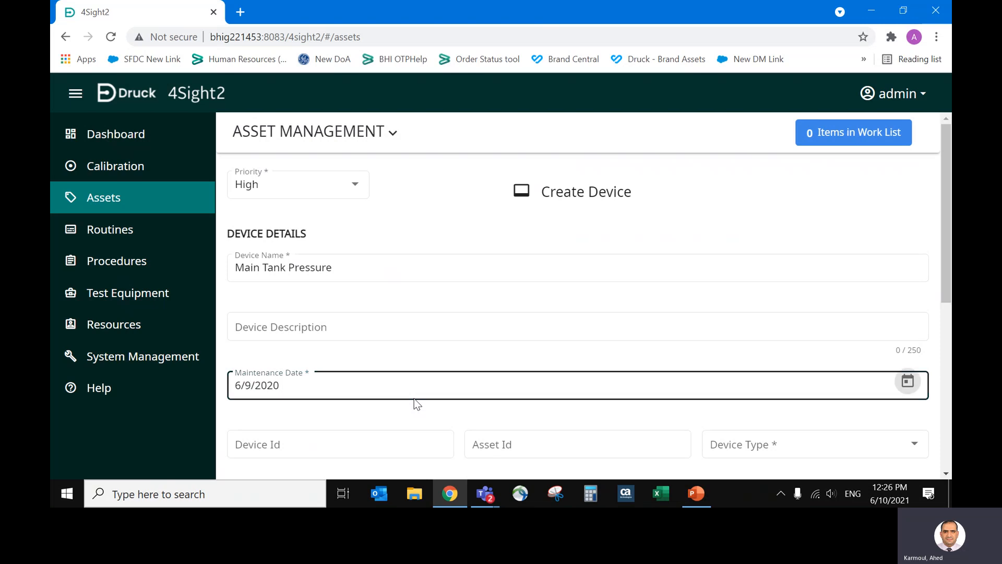
{"action": "left_click", "coordinate": [414, 398]}
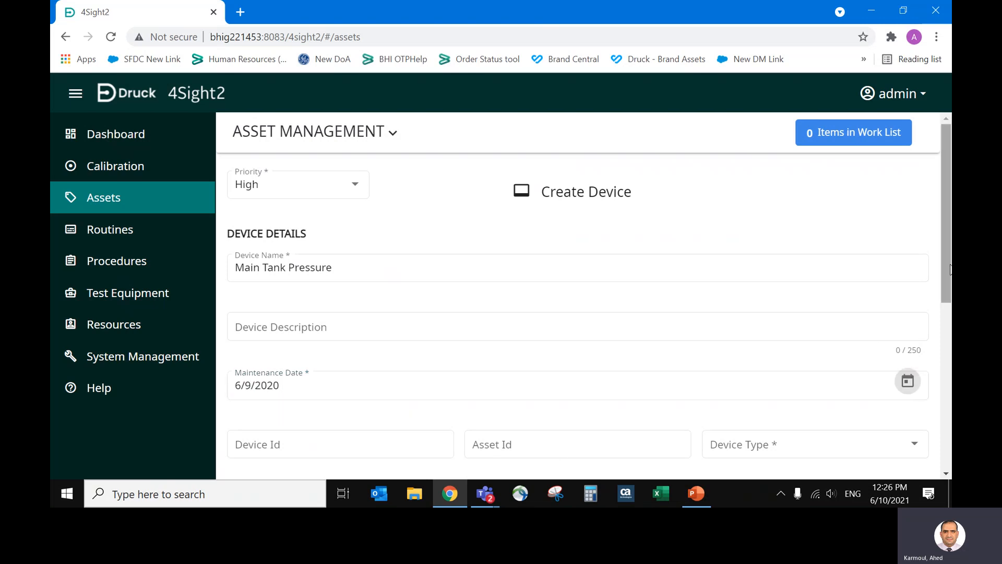
Set the device type to Pressure, leaving the device and asset IDs blank.
{"action": "left_click_drag", "start_coordinate": [949, 272], "coordinate": [949, 340]}
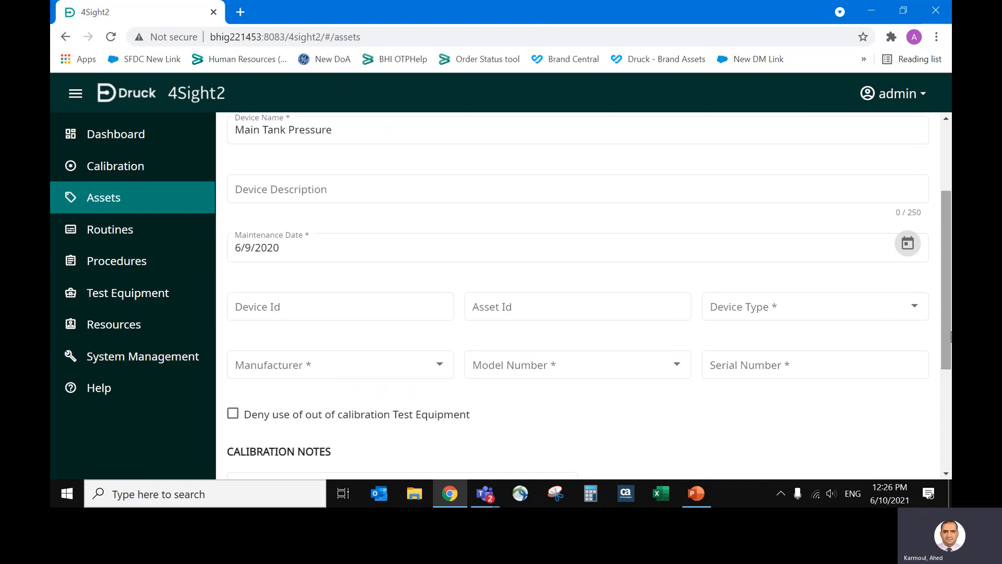
{"action": "left_click", "coordinate": [512, 307]}
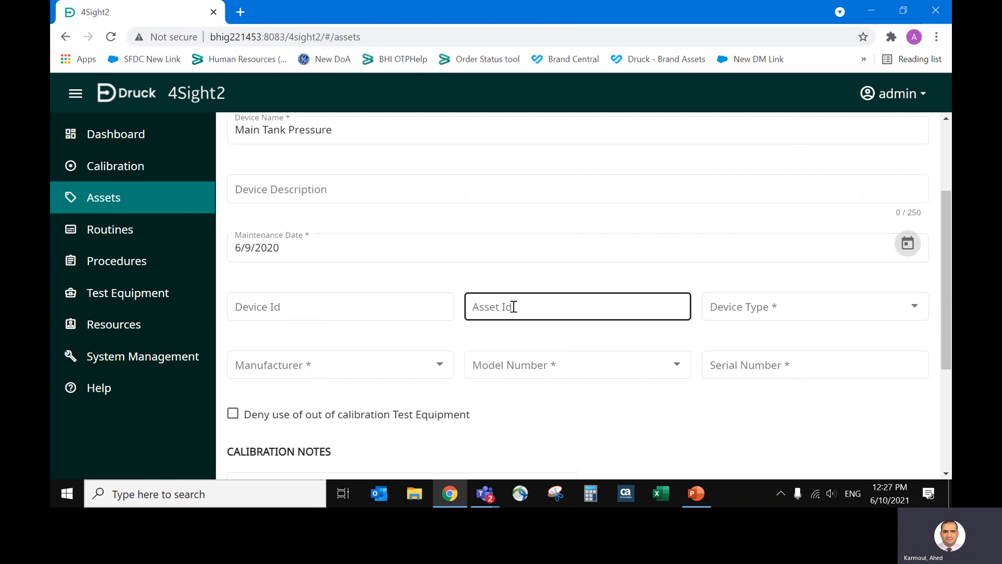
{"action": "left_click", "coordinate": [751, 306]}
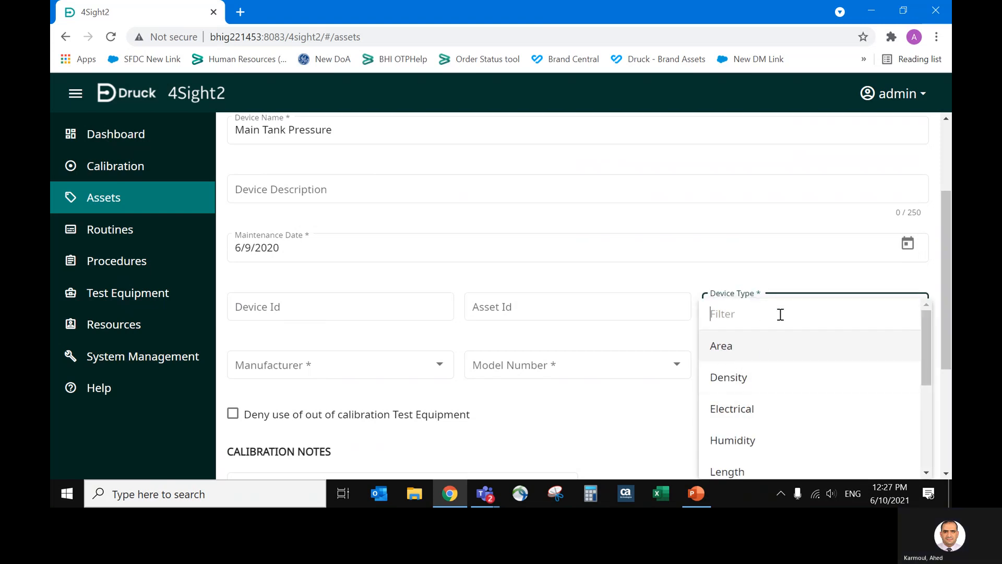
{"action": "type", "text": "pre"}
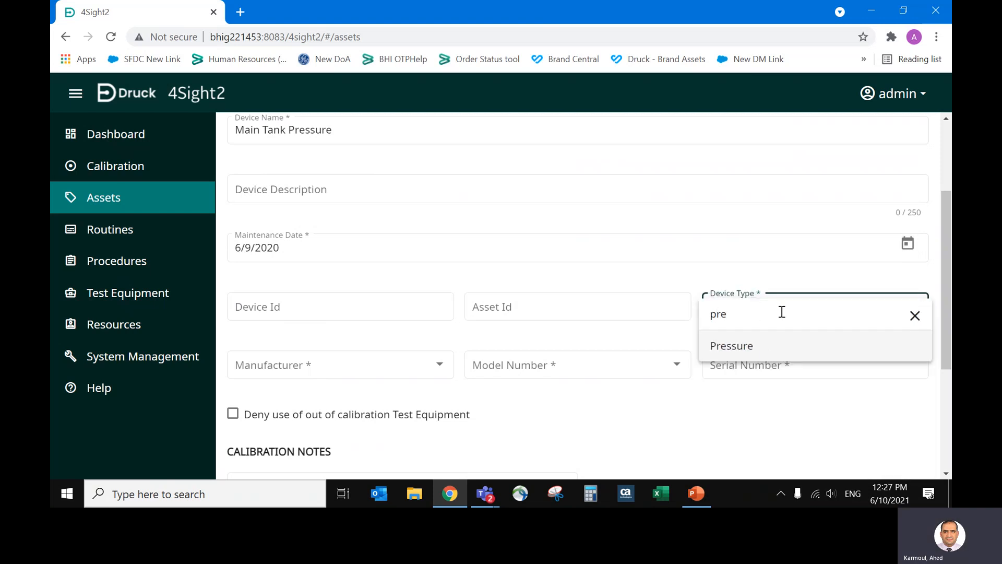
{"action": "key", "text": "Return"}
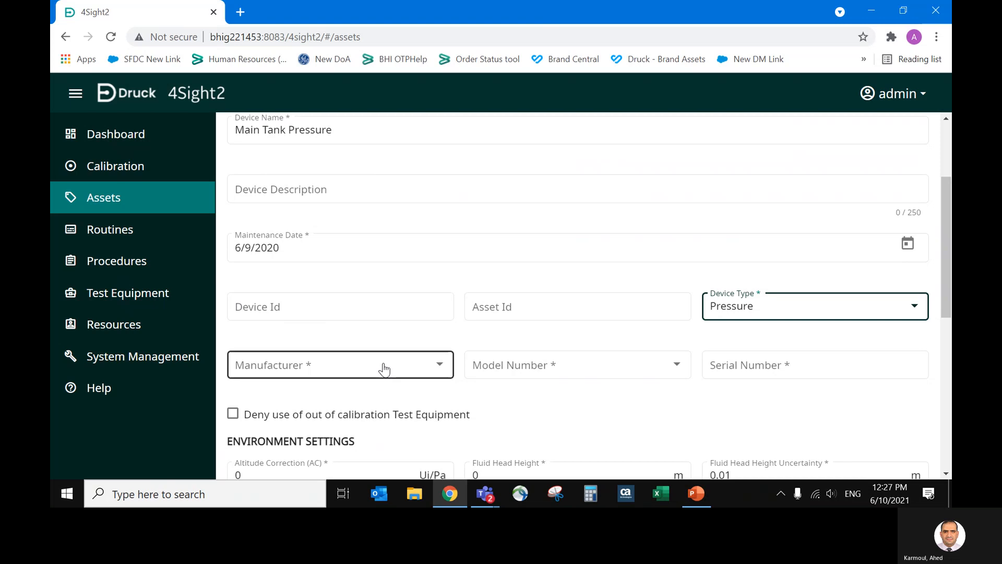
Choose Yokogawa as the device's manufacturer and YTA70-J-Pressure as its model number.
{"action": "left_click", "coordinate": [402, 367]}
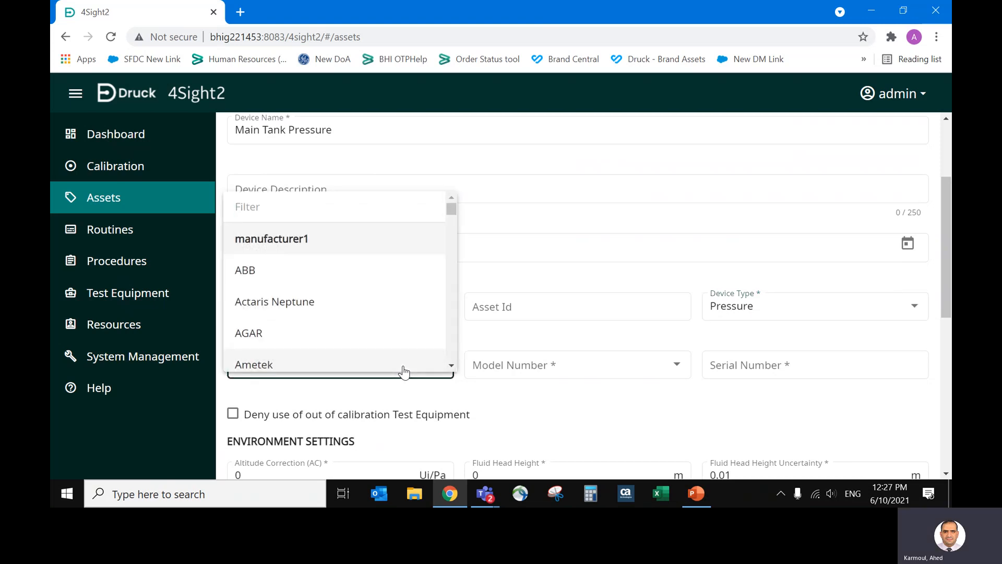
{"action": "type", "text": "yo"}
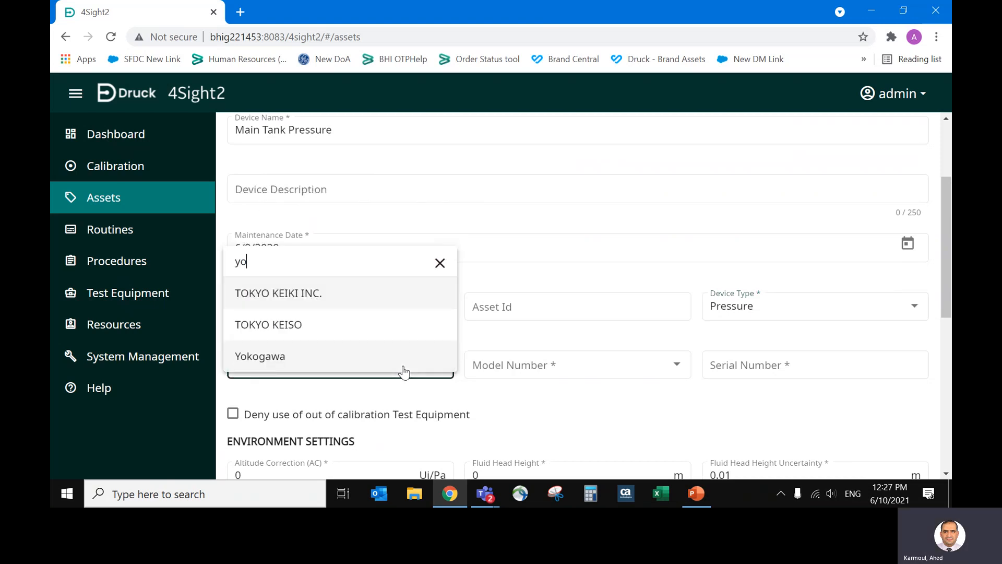
{"action": "left_click", "coordinate": [404, 368]}
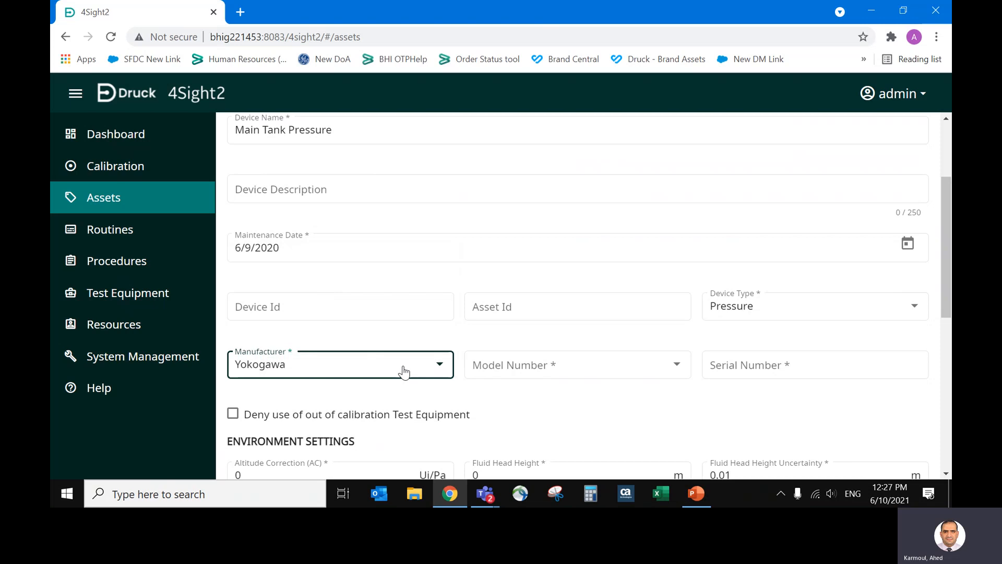
{"action": "left_click", "coordinate": [544, 367]}
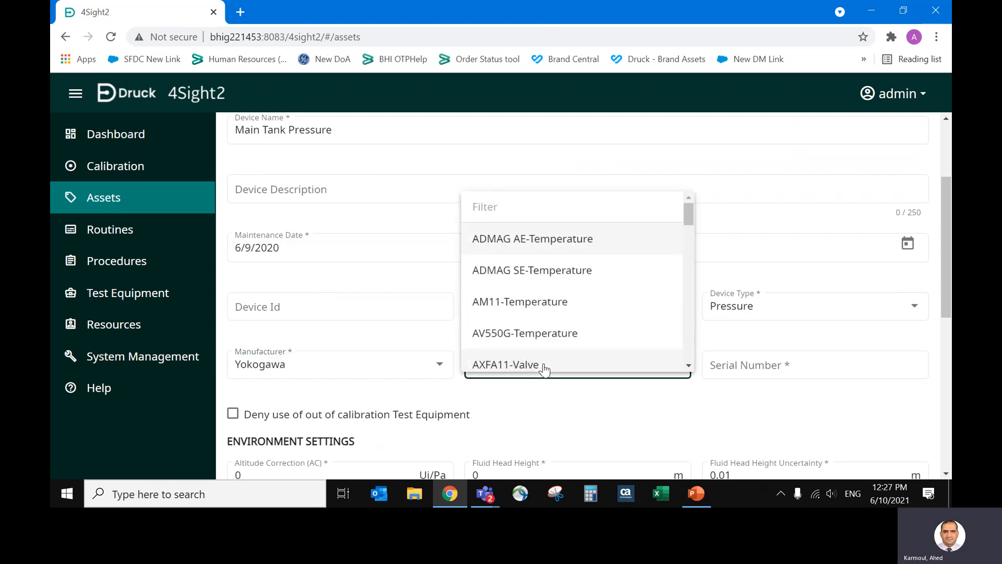
{"action": "type", "text": "yt"}
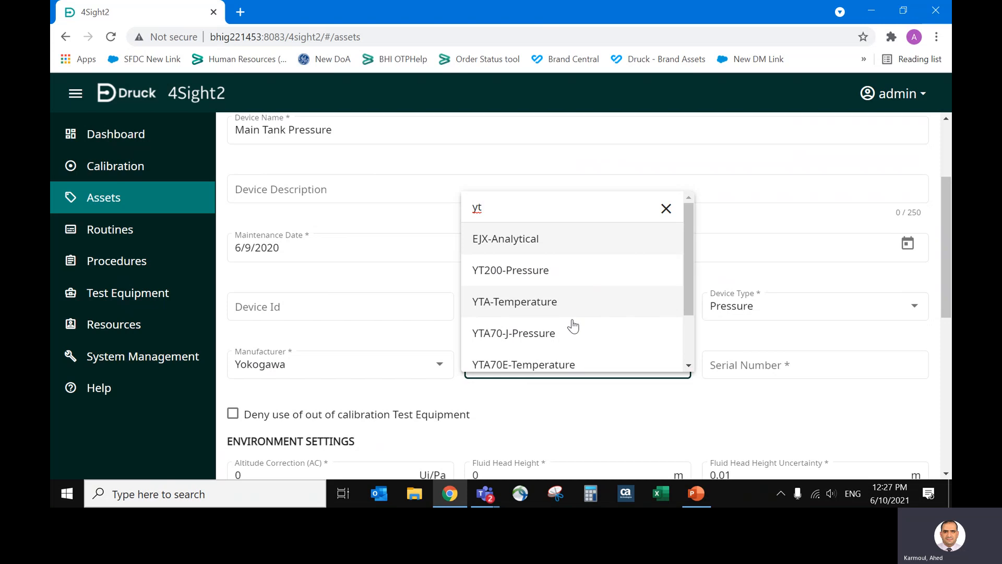
{"action": "left_click", "coordinate": [597, 339]}
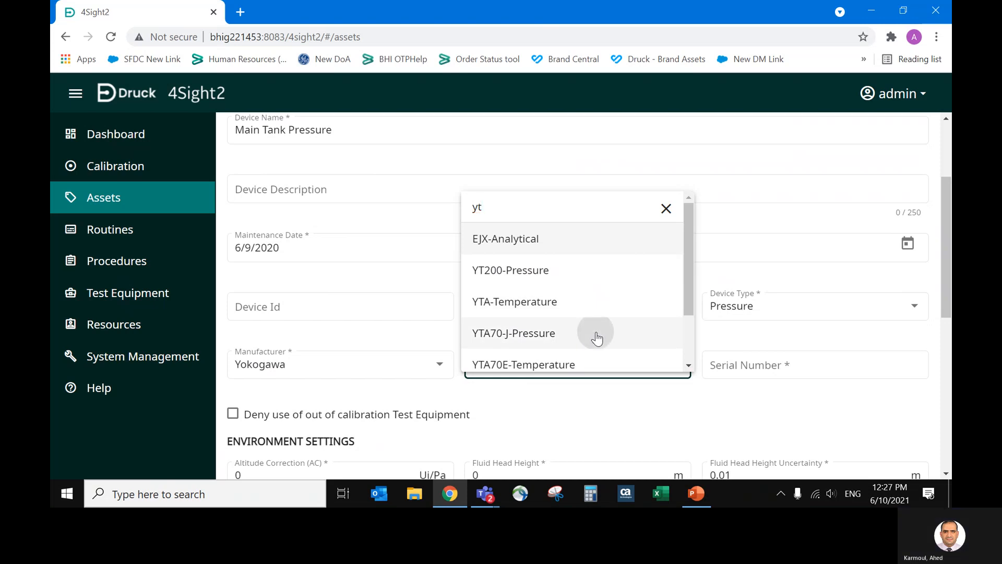
Enter 5161238 as the device's serial number.
{"action": "left_click", "coordinate": [738, 369]}
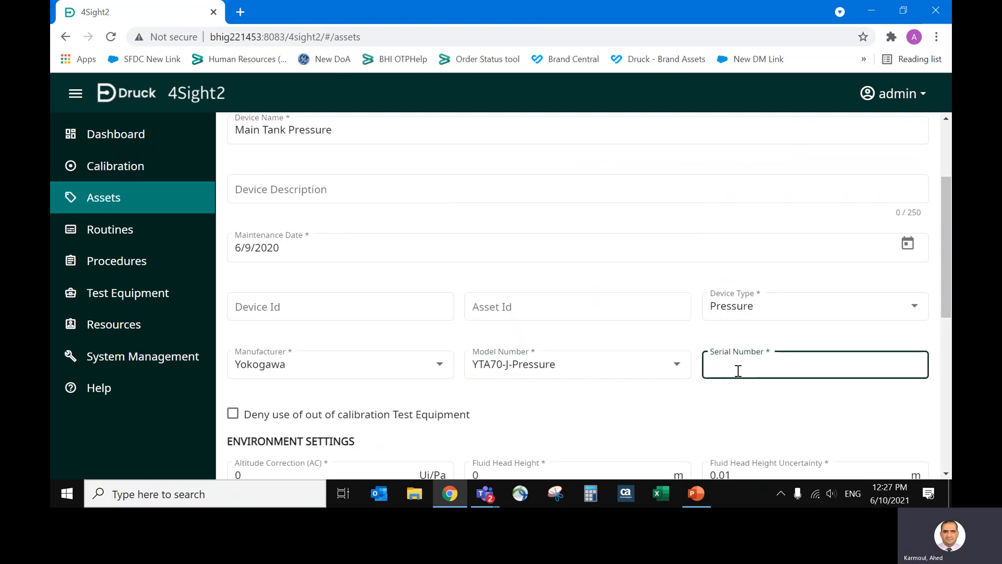
{"action": "type", "text": "5161234"}
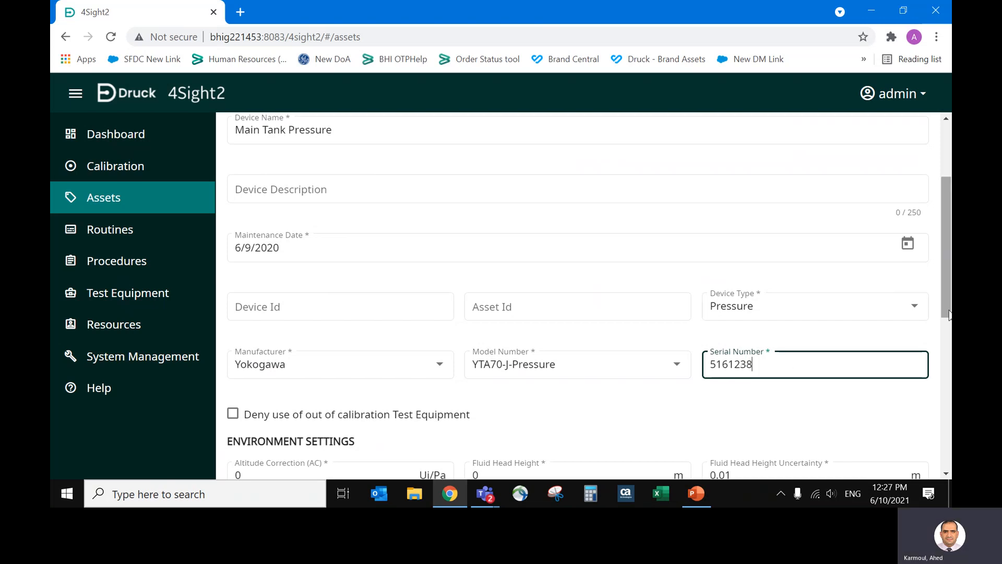
{"action": "scroll", "coordinate": [950, 344], "scroll_direction": "down", "scroll_amount": 1}
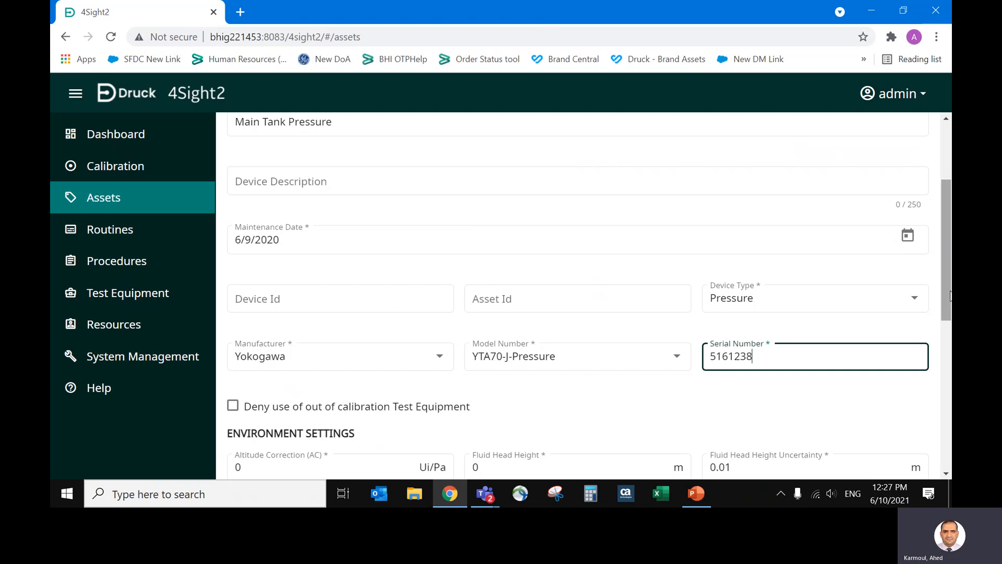
{"action": "left_click_drag", "start_coordinate": [949, 288], "coordinate": [945, 325]}
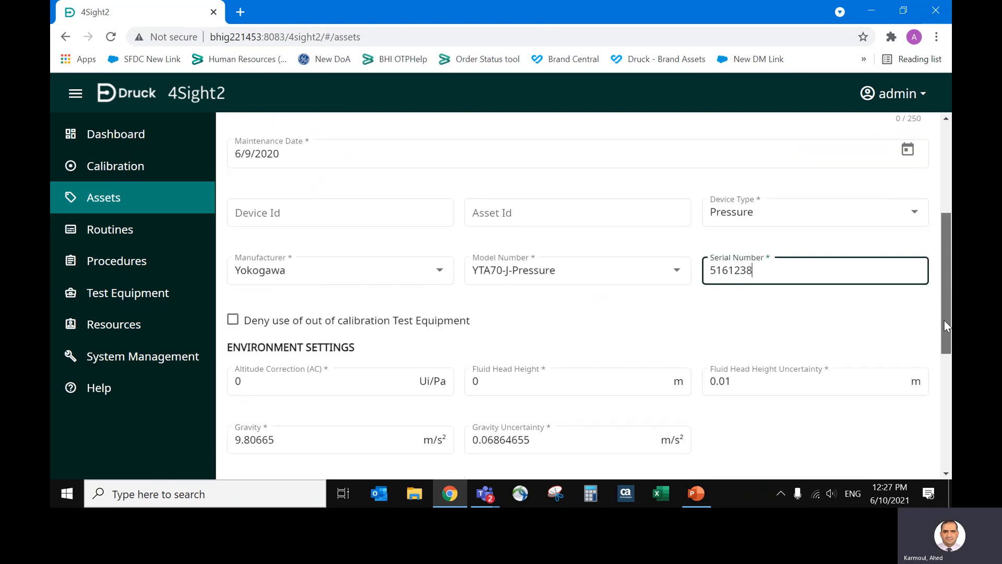
Enter "High Pressure" as the warning in the device's calibration notes.
{"action": "left_click", "coordinate": [948, 374]}
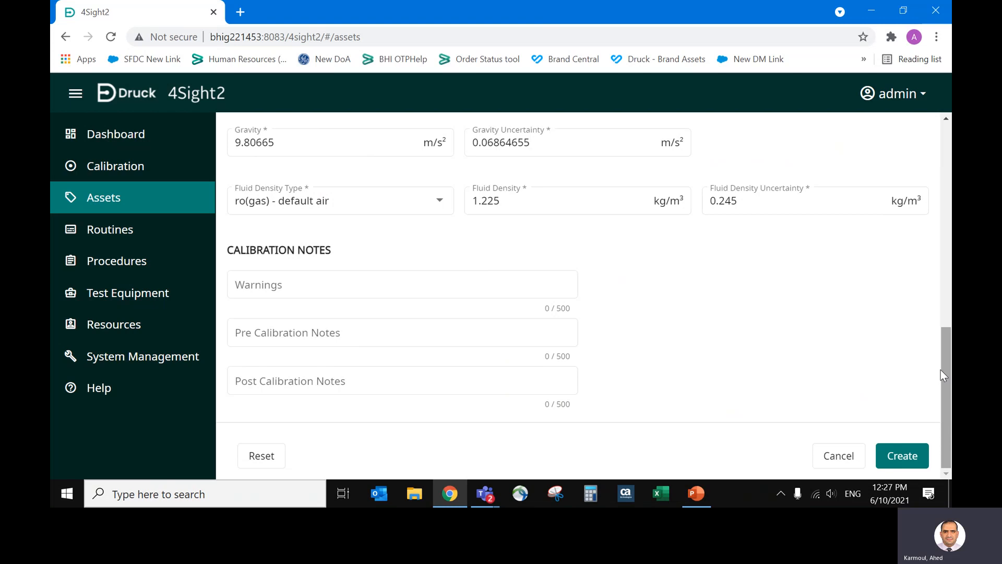
{"action": "left_click", "coordinate": [315, 285]}
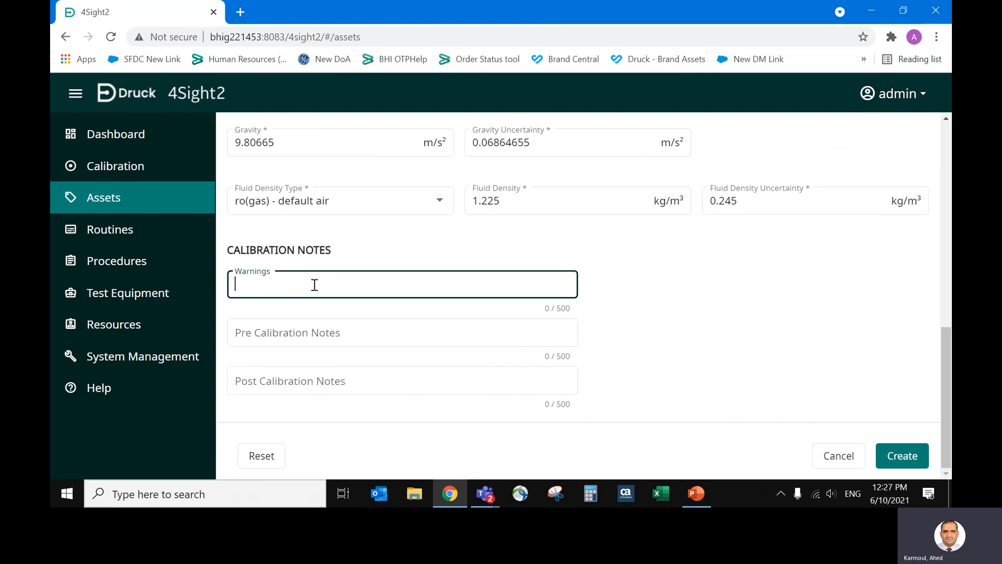
{"action": "type", "text": "High Pressure"}
{"action": "key", "text": "Tab"}
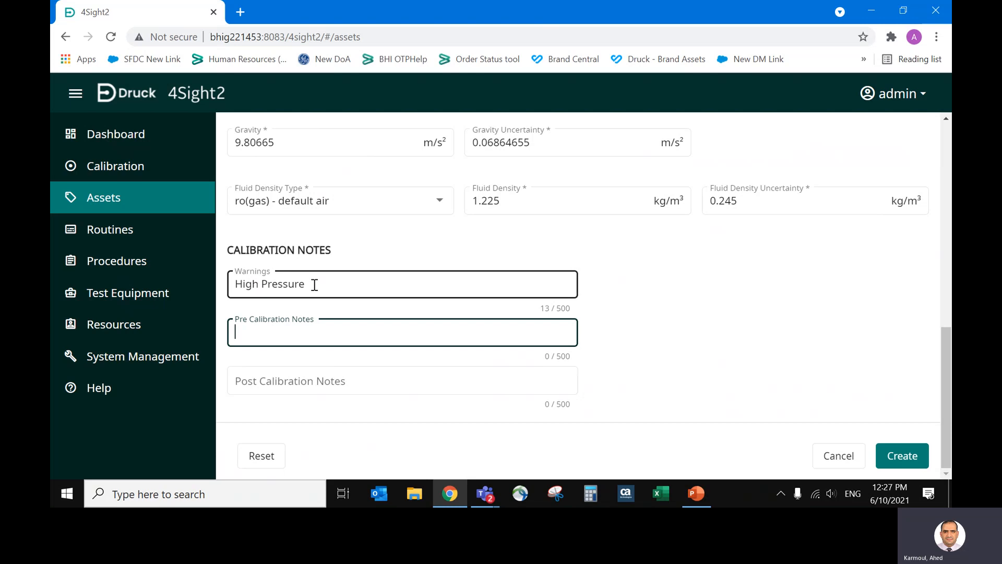
Enter "Isolate the inlet before calibration" as the device's pre calibration note.
{"action": "type", "text": "Isolate the inlet"}
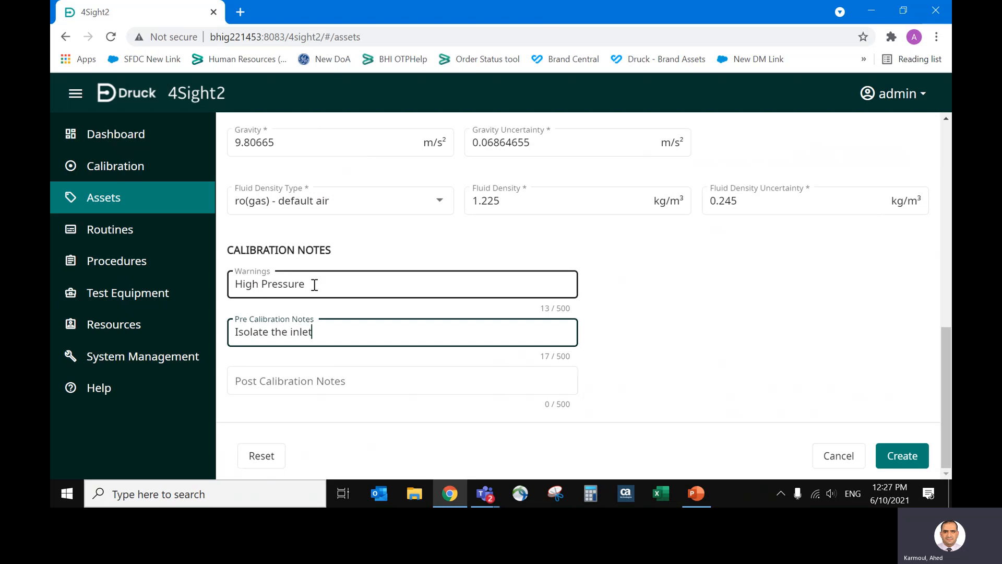
{"action": "type", "text": " before calibratio"}
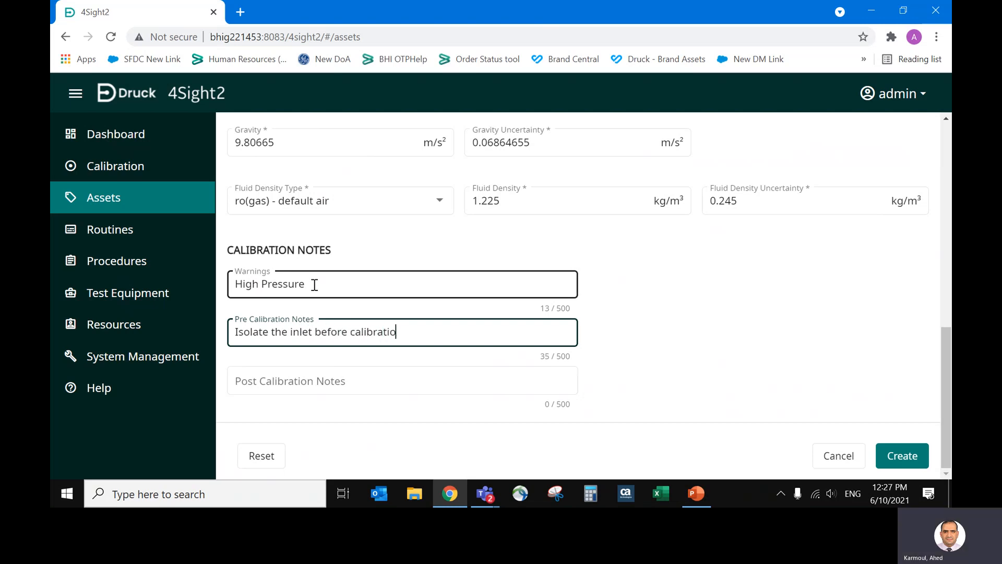
{"action": "type", "text": "n"}
{"action": "key", "text": "Tab"}
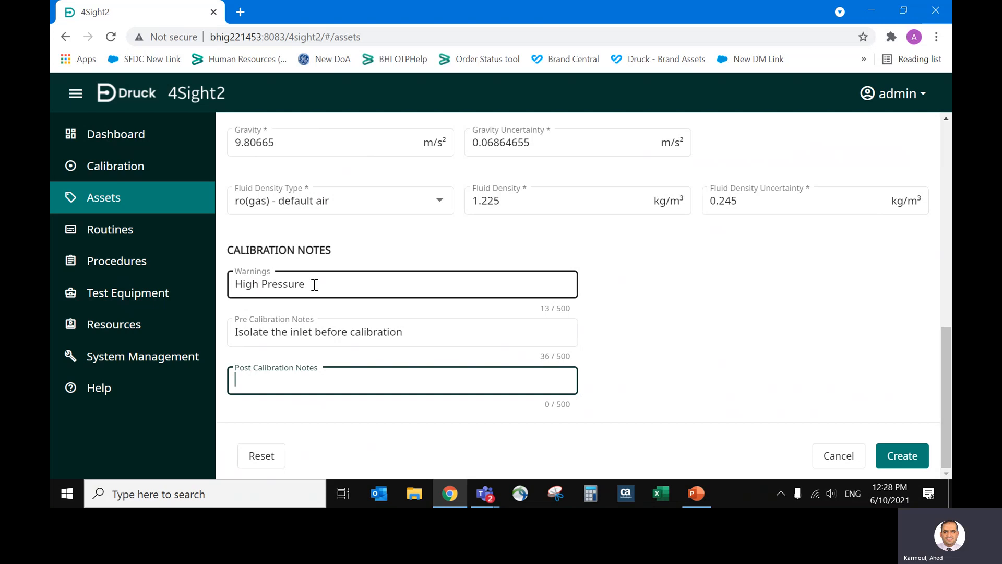
Enter "Pressurize the line" as the post calibration note and create the device.
{"action": "type", "text": "Pressurize the line"}
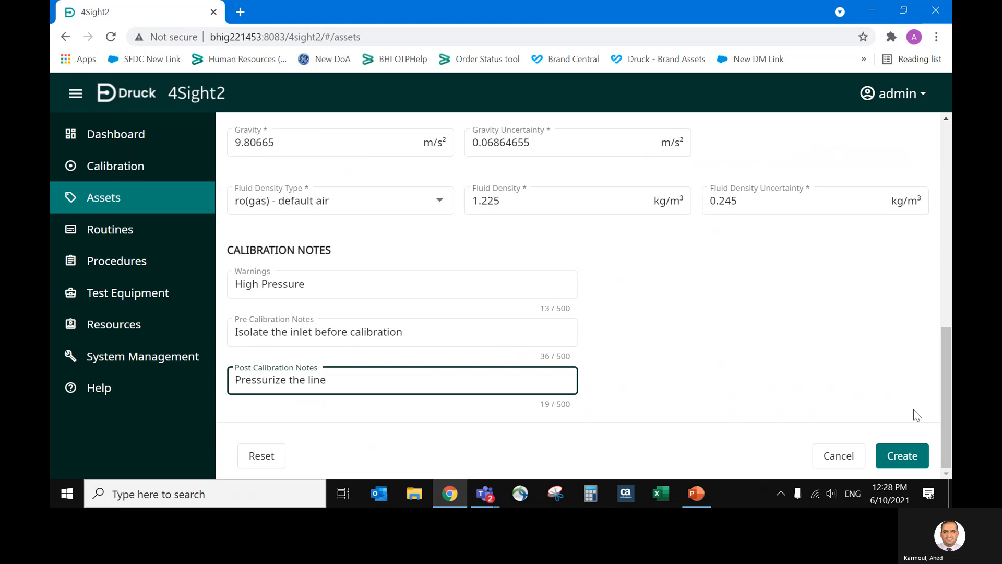
{"action": "left_click", "coordinate": [910, 448]}
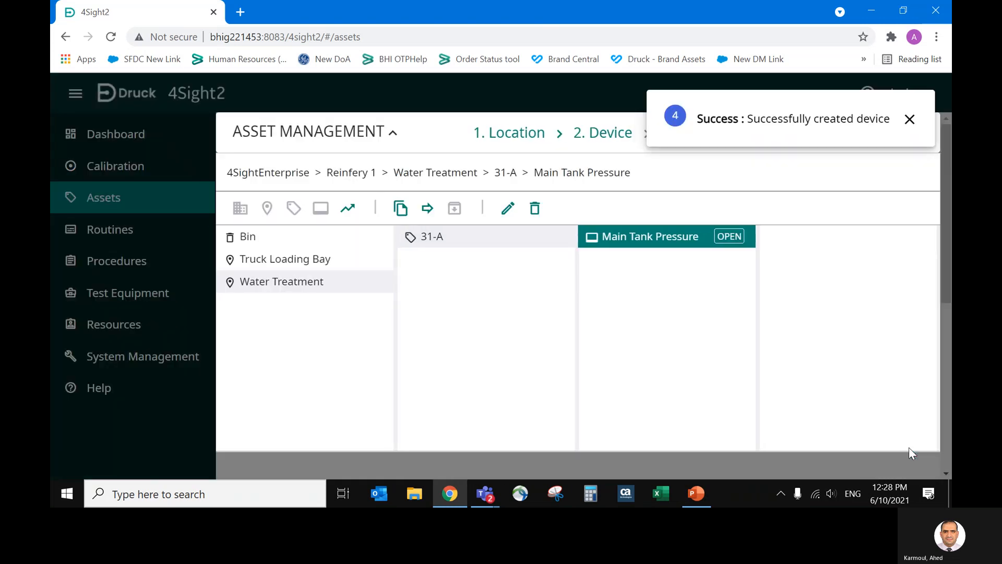
{"action": "left_click", "coordinate": [909, 119]}
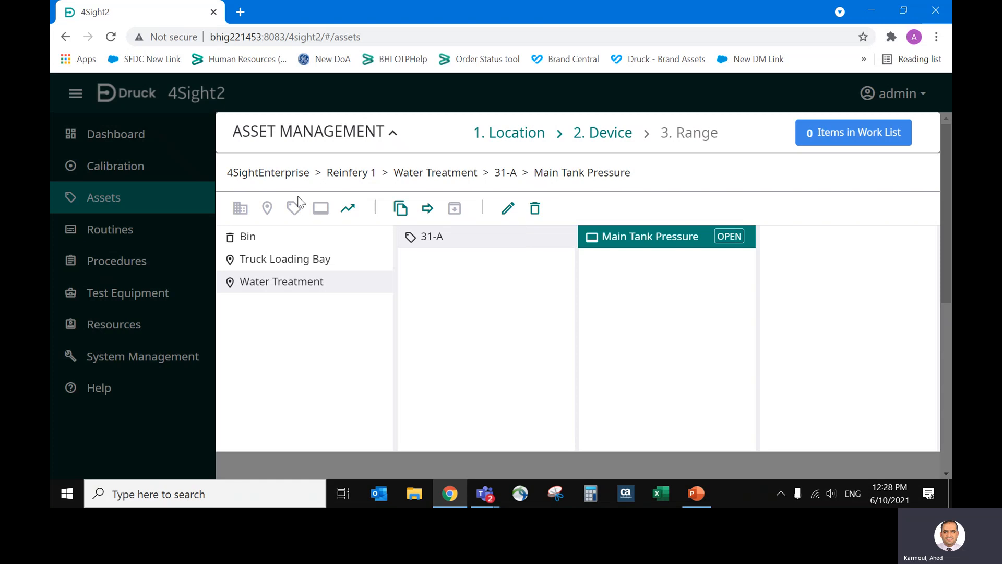
Start a new range for the Main Tank Pressure device and name it "4-20 mA loop".
{"action": "left_click", "coordinate": [348, 210]}
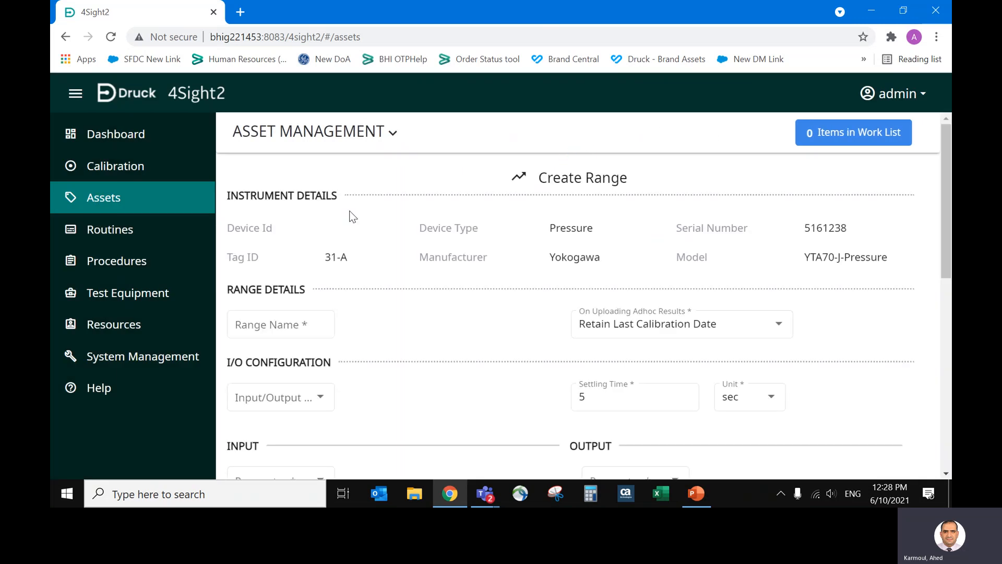
{"action": "left_click_drag", "start_coordinate": [947, 245], "coordinate": [944, 287]}
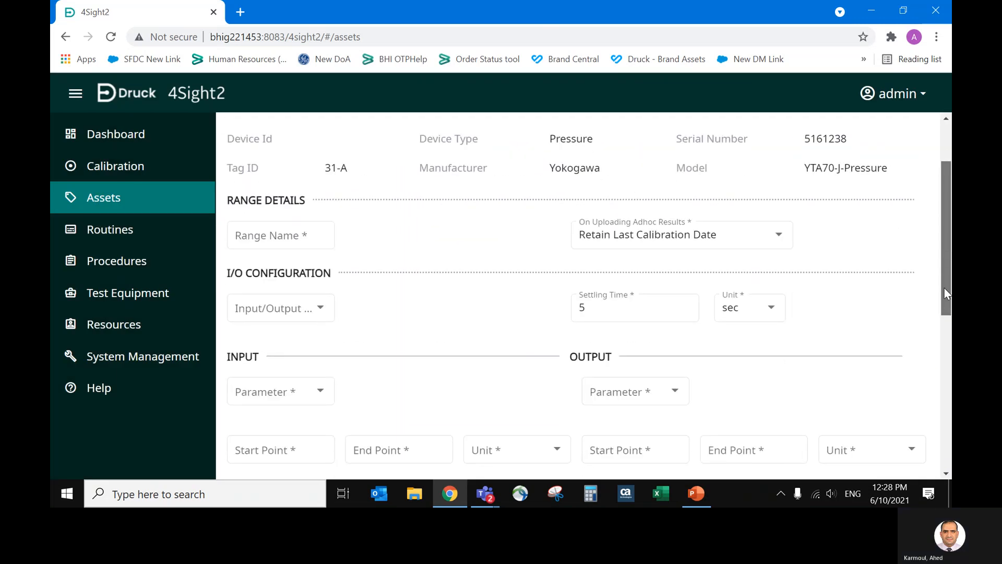
{"action": "left_click", "coordinate": [294, 241]}
{"action": "type", "text": "4-20"}
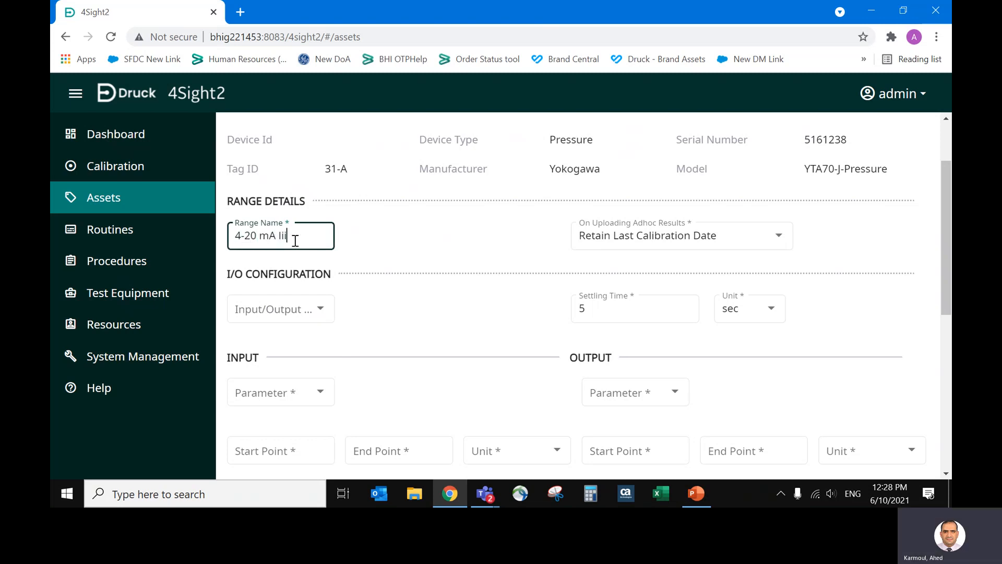
{"action": "type", "text": " mA loop"}
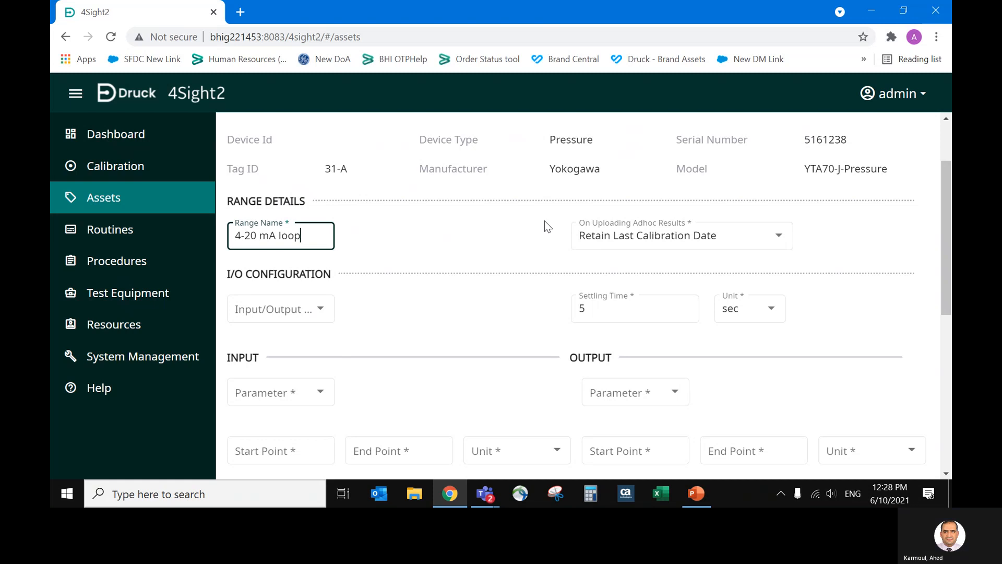
Set the range's input/output ratio to Linear and the settling time to 10 seconds.
{"action": "left_click", "coordinate": [295, 311]}
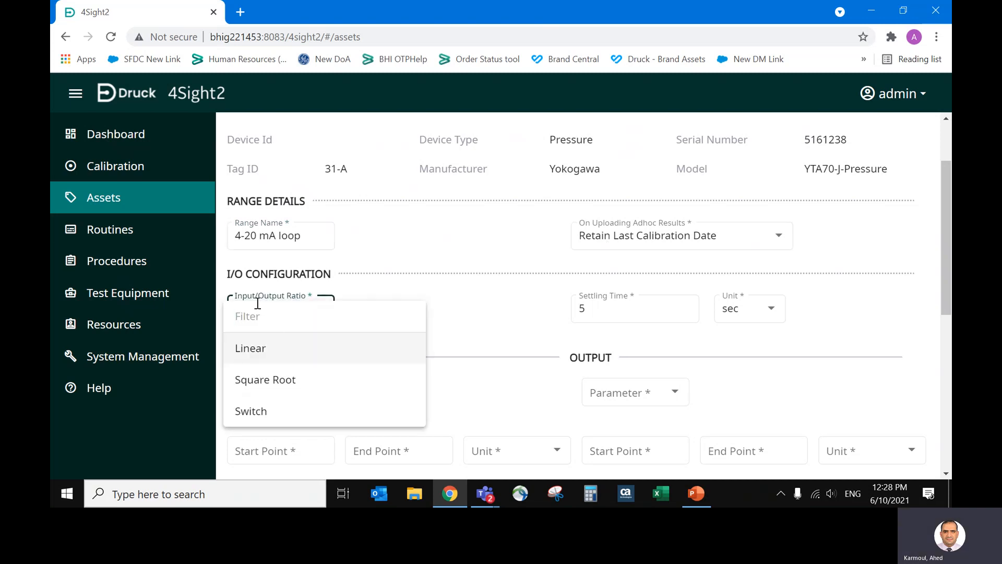
{"action": "left_click", "coordinate": [258, 348]}
{"action": "left_click", "coordinate": [590, 311]}
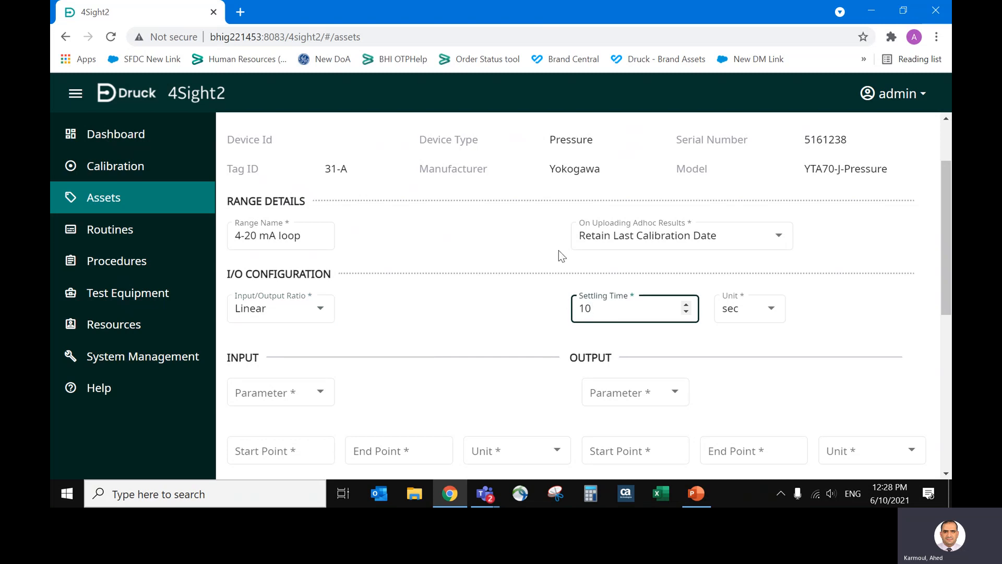
Choose Pressure as the input parameter of the range.
{"action": "scroll", "coordinate": [867, 264], "scroll_direction": "down", "scroll_amount": 3}
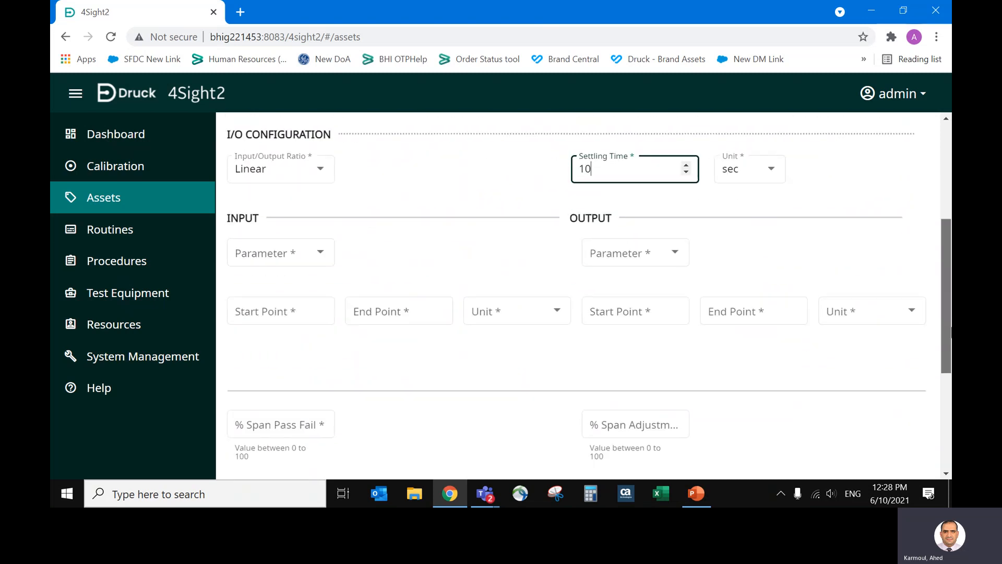
{"action": "left_click", "coordinate": [290, 247]}
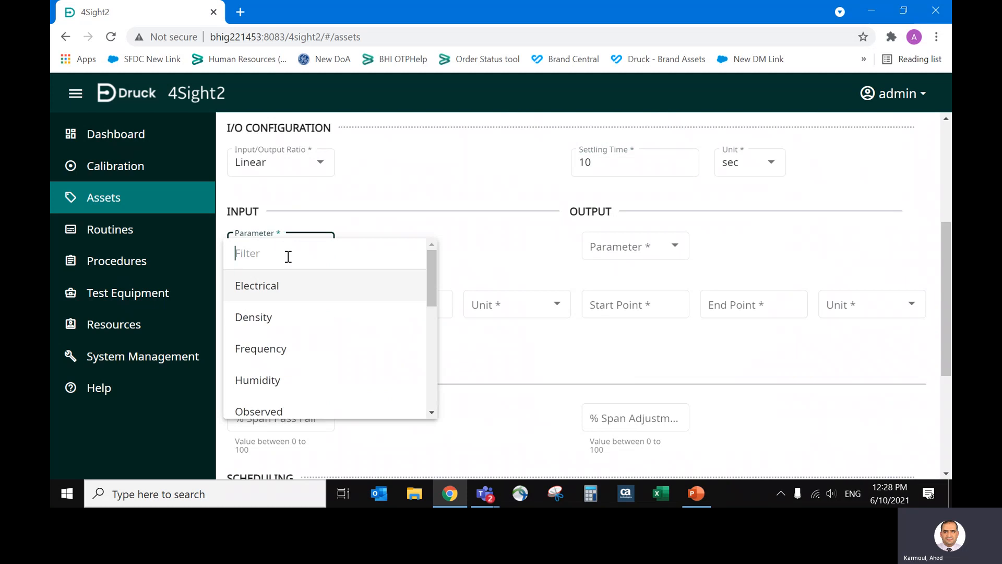
{"action": "type", "text": "p"}
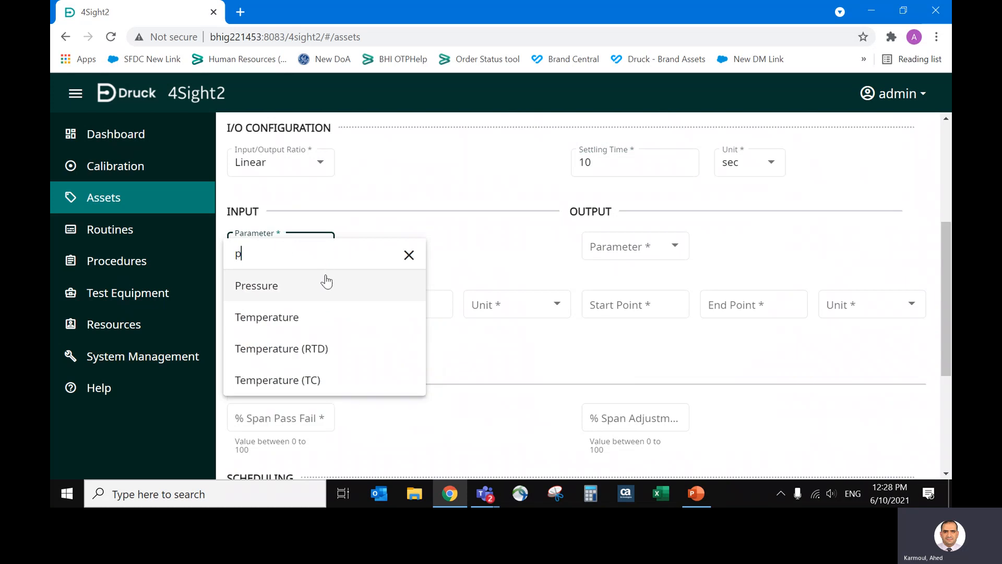
{"action": "left_click", "coordinate": [323, 284]}
Set the pressure input's start point to 0, its end point to 40 and its unit to bar.
{"action": "left_click", "coordinate": [297, 307]}
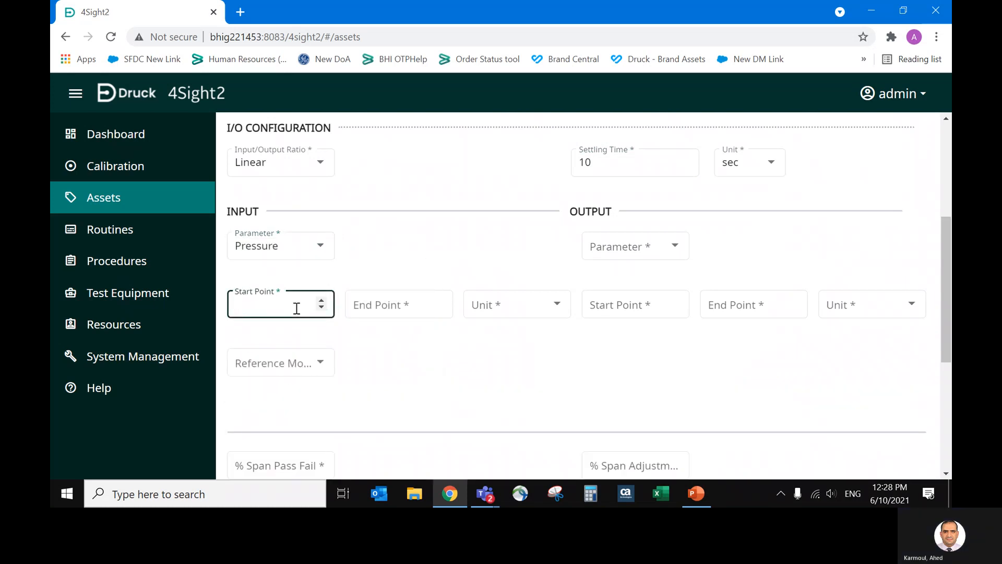
{"action": "type", "text": "0"}
{"action": "key", "text": "Tab"}
{"action": "type", "text": "19"}
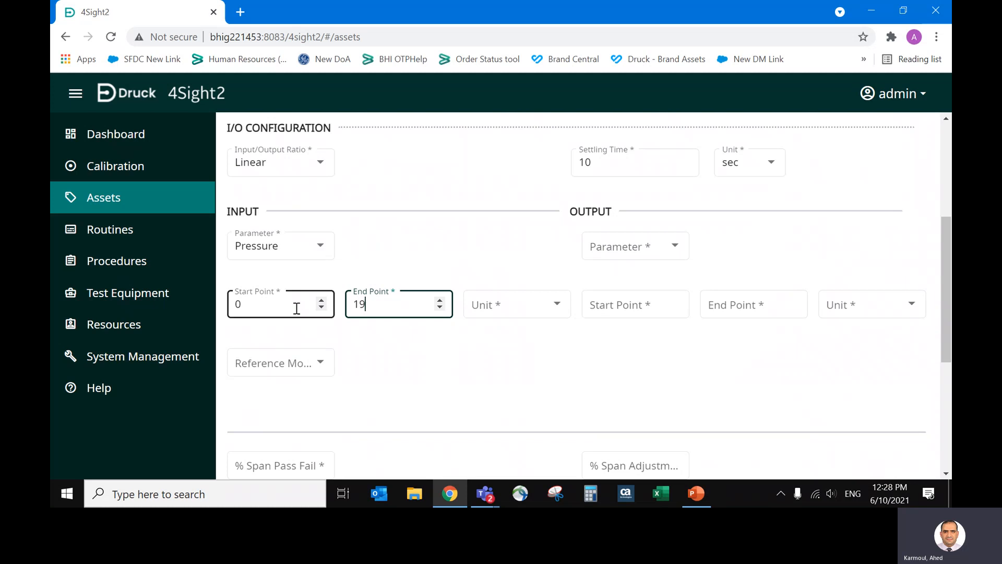
{"action": "type", "text": "940"}
{"action": "key", "text": "Tab"}
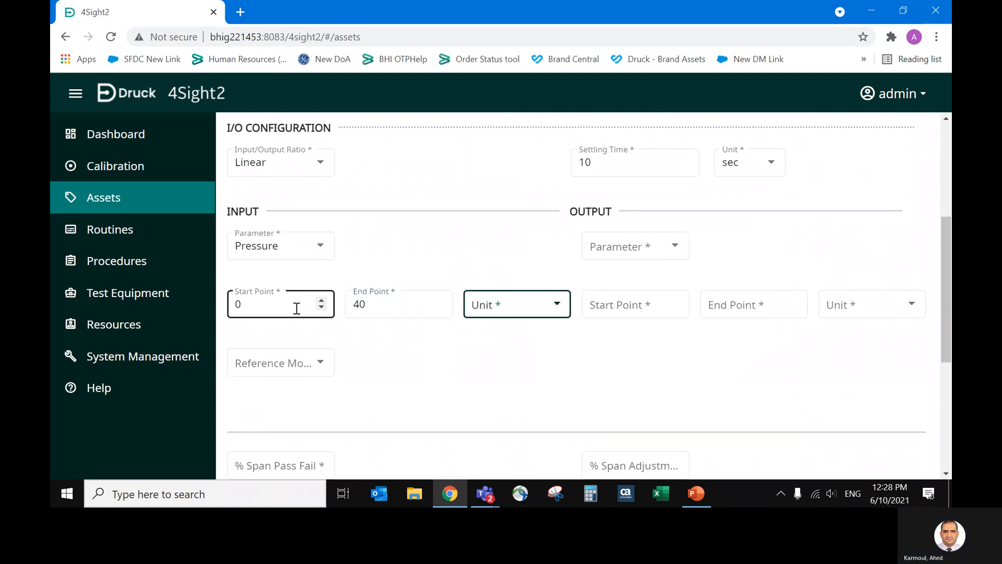
{"action": "key", "text": "Down"}
{"action": "key", "text": "Tab"}
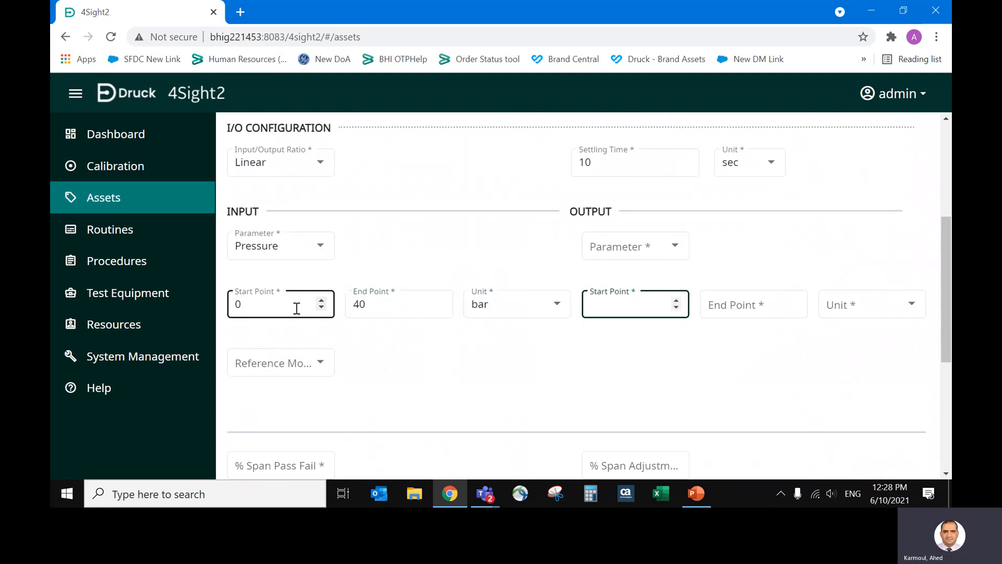
Set the output parameter to Electrical and the input's reference mode to TERPS Sealed Gauge.
{"action": "left_click", "coordinate": [615, 241]}
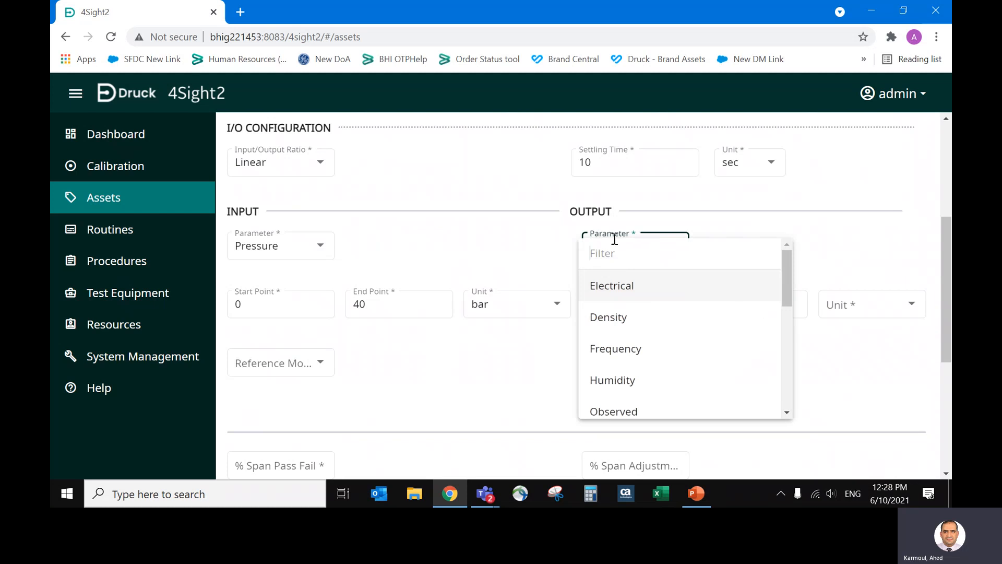
{"action": "left_click", "coordinate": [620, 286]}
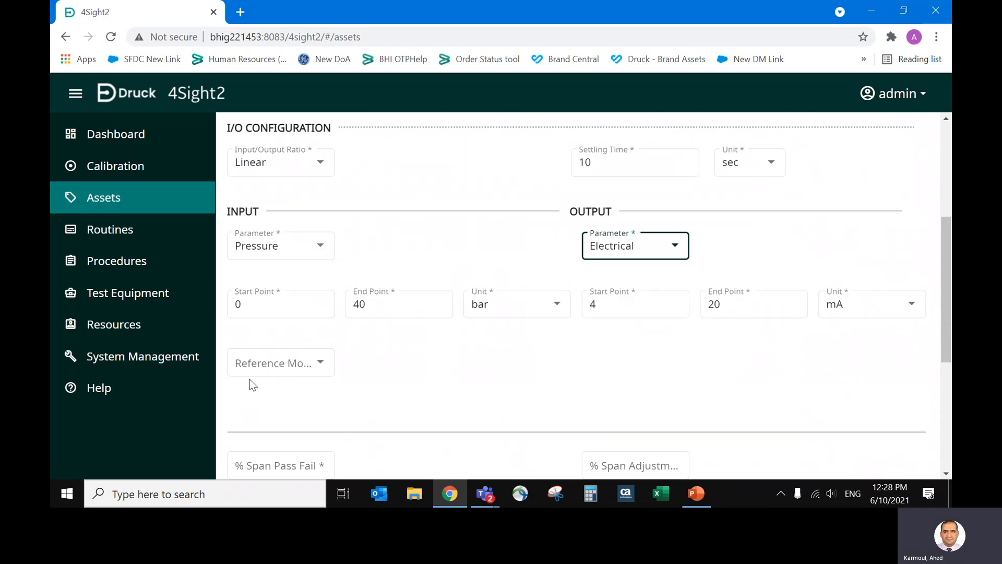
{"action": "left_click", "coordinate": [289, 370]}
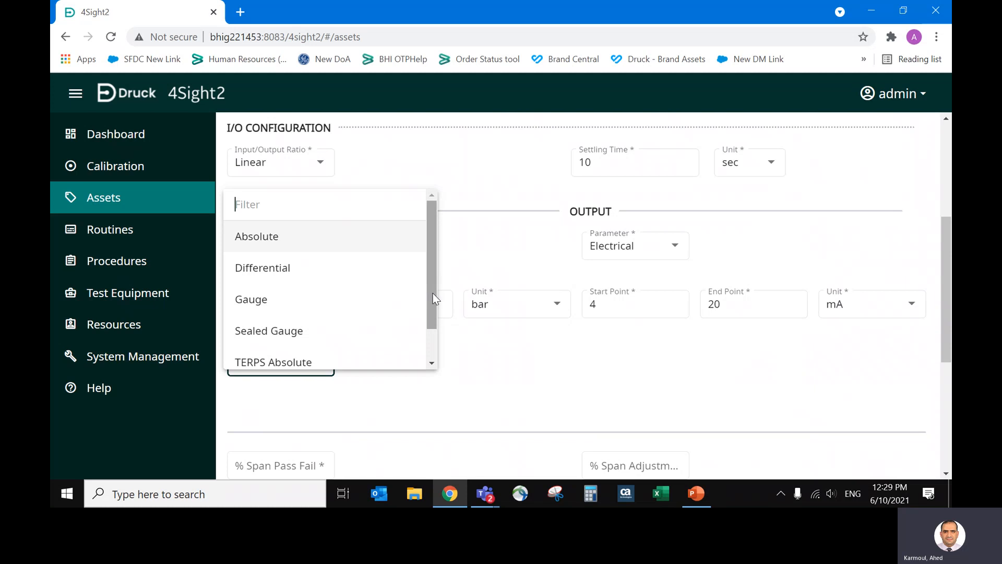
{"action": "left_click_drag", "start_coordinate": [433, 293], "coordinate": [440, 324]}
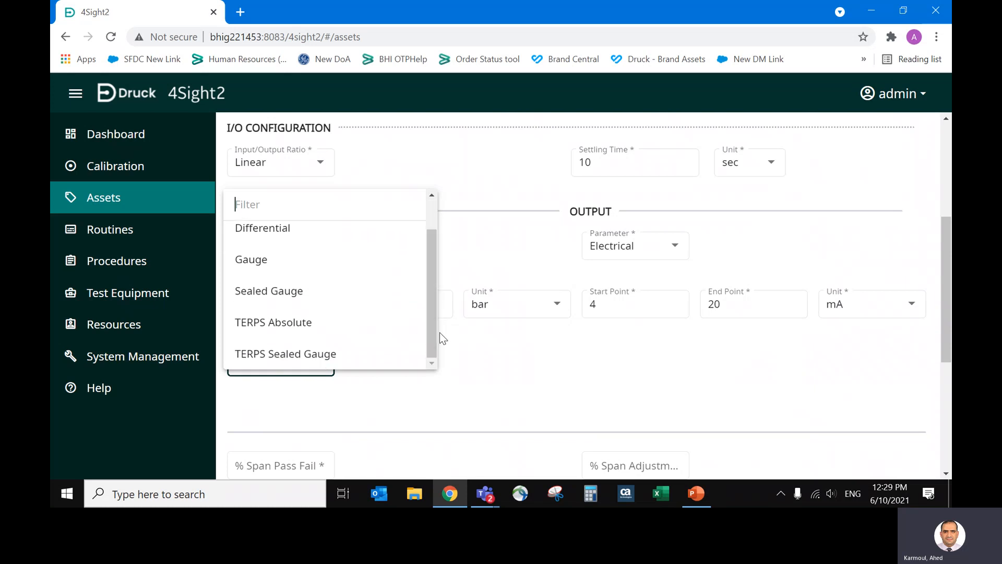
{"action": "left_click", "coordinate": [352, 359]}
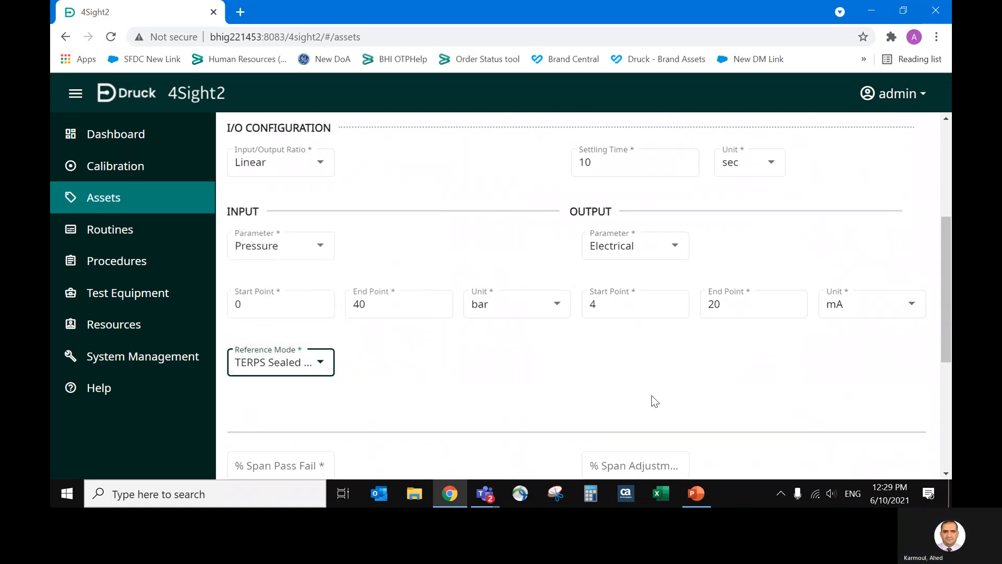
Set both the % span pass/fail limit and the % span adjustment limit to 0.2.
{"action": "left_click_drag", "start_coordinate": [944, 295], "coordinate": [950, 349]}
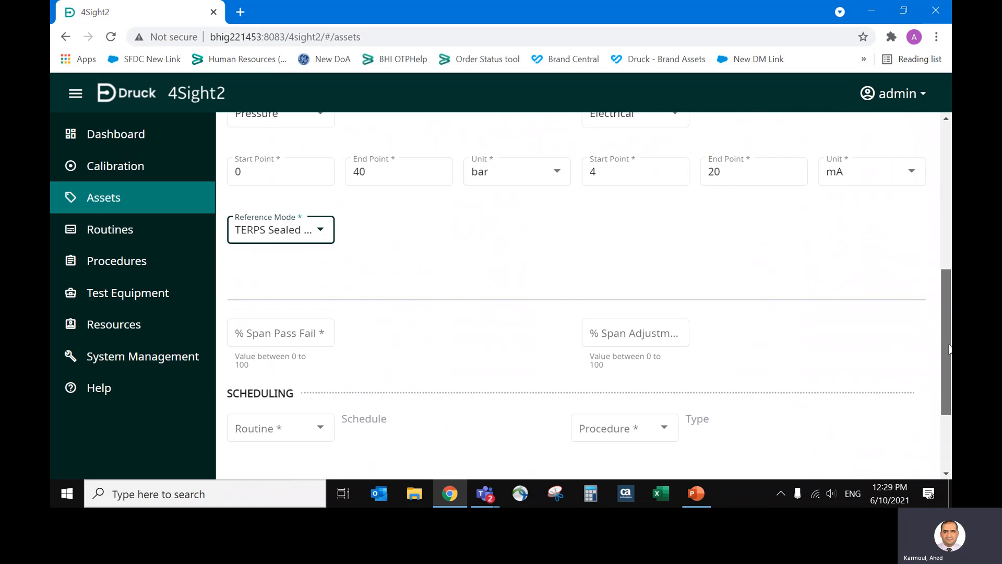
{"action": "left_click", "coordinate": [291, 329]}
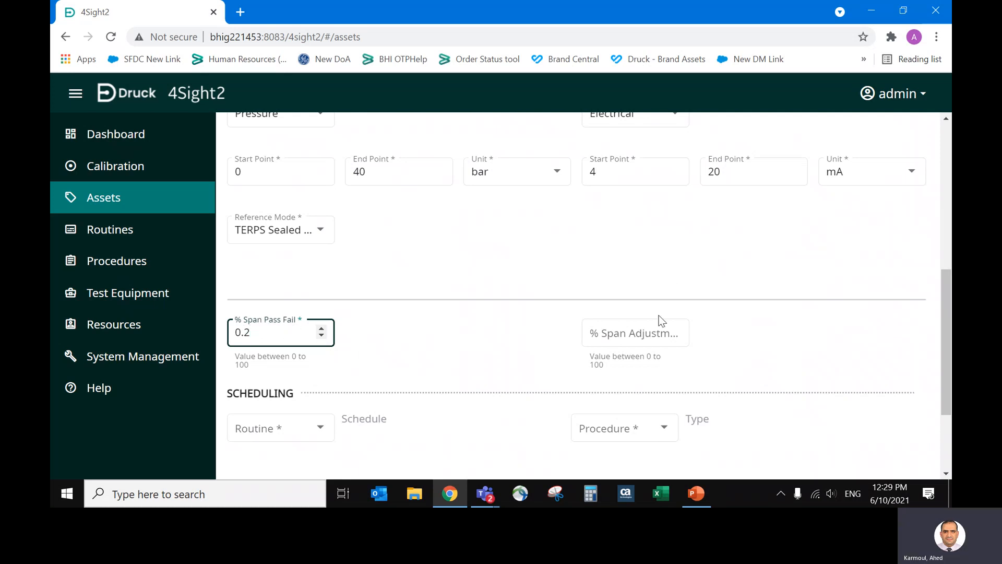
{"action": "left_click", "coordinate": [647, 333]}
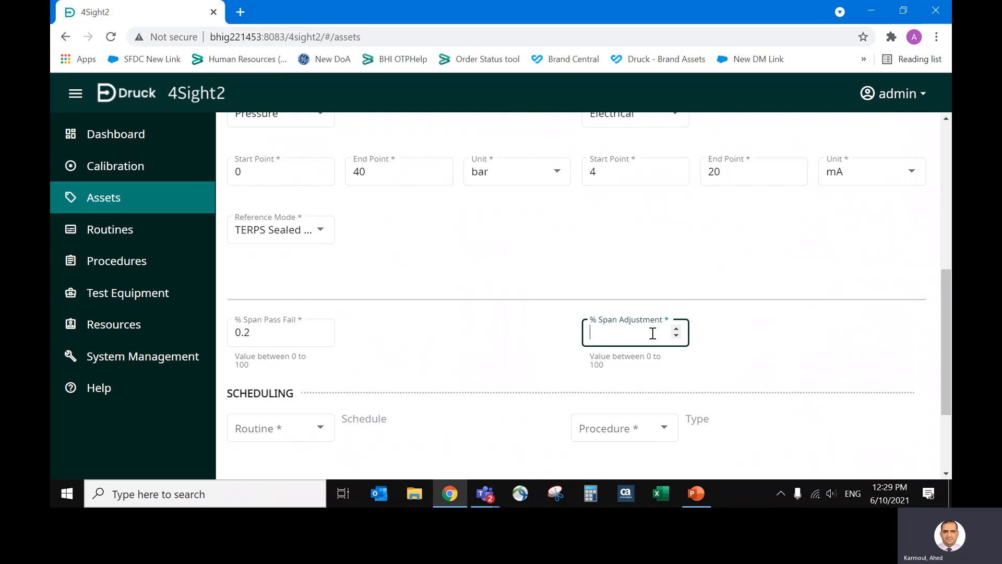
{"action": "type", "text": "2"}
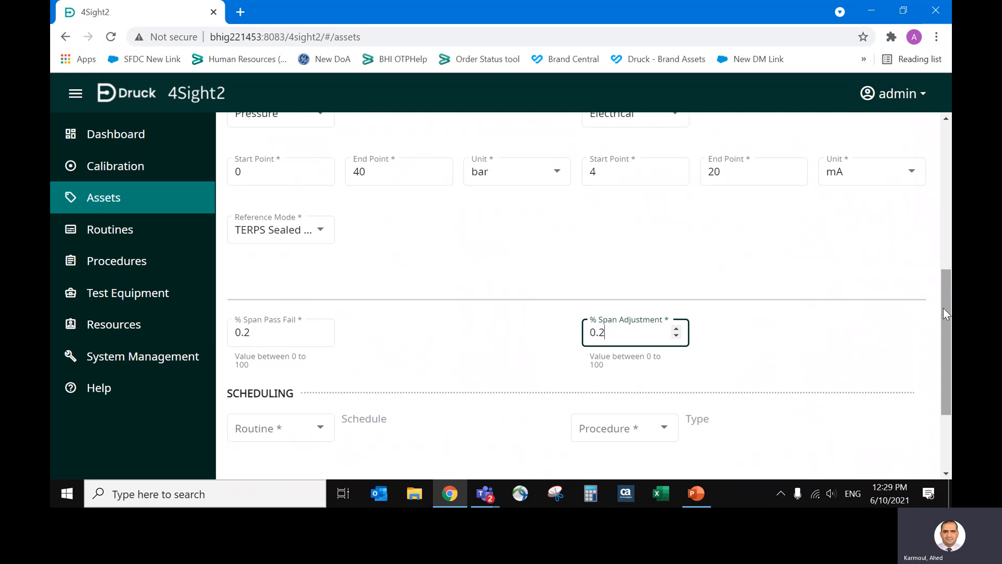
Assign the Monthly routine to the range's scheduling.
{"action": "scroll", "coordinate": [384, 280], "scroll_direction": "down", "scroll_amount": 3}
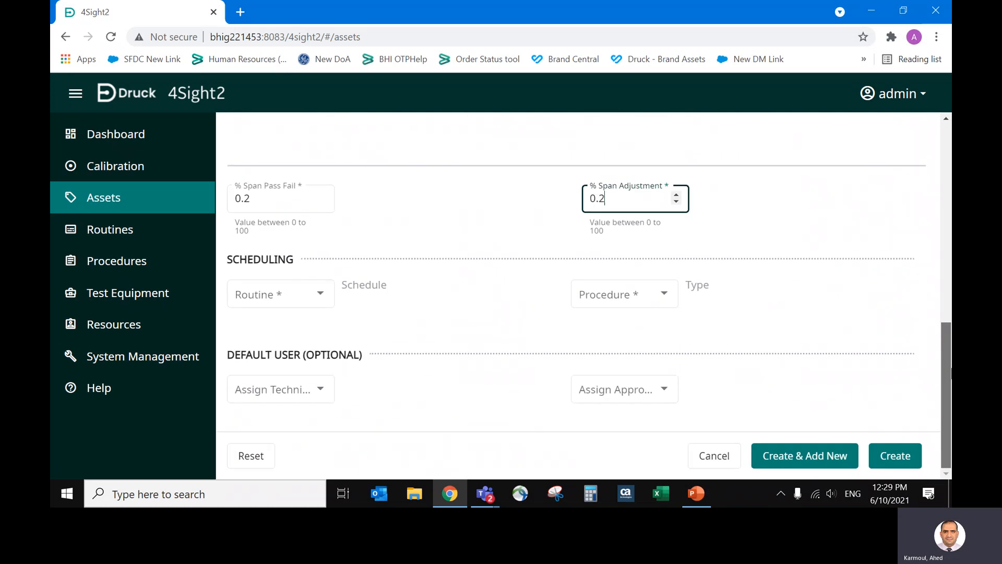
{"action": "left_click", "coordinate": [312, 291]}
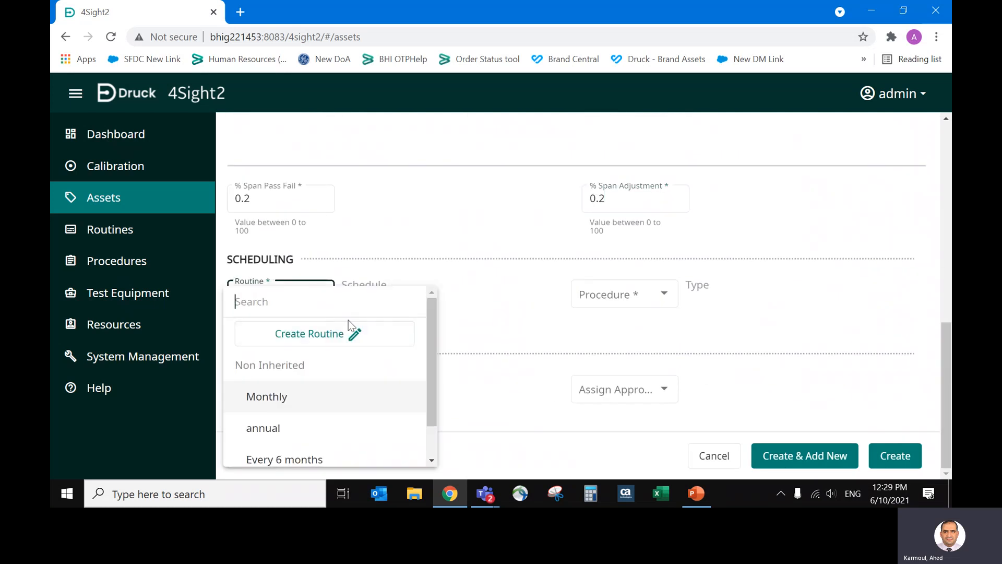
{"action": "left_click_drag", "start_coordinate": [431, 372], "coordinate": [427, 420]}
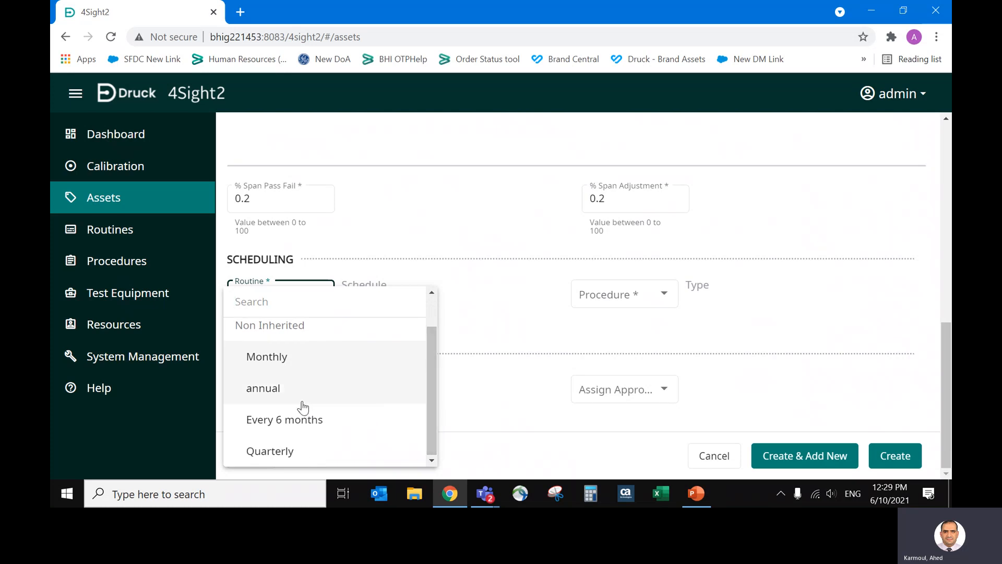
{"action": "left_click", "coordinate": [294, 362]}
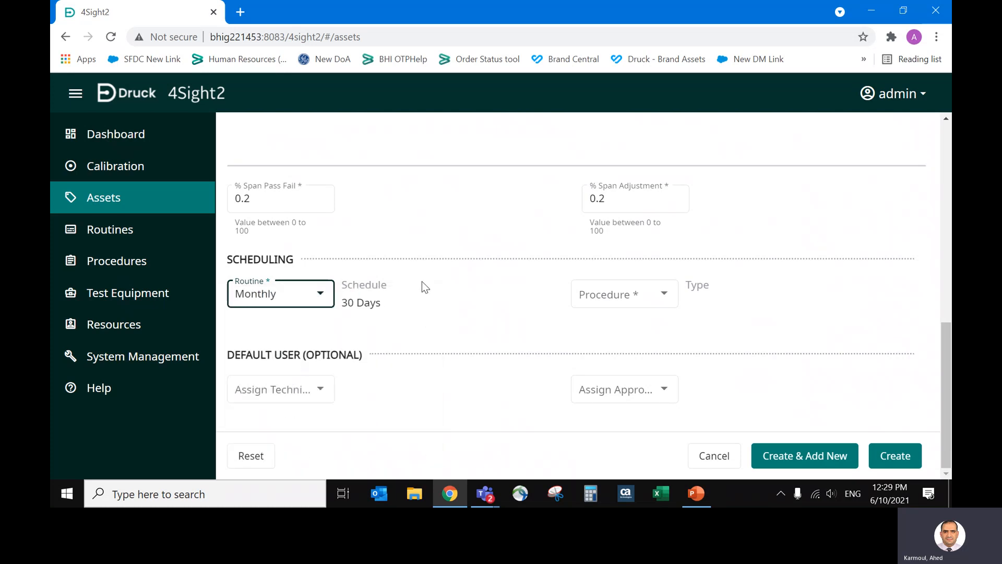
Assign the 3 point Calibration procedure to the range's scheduling.
{"action": "left_click", "coordinate": [605, 300]}
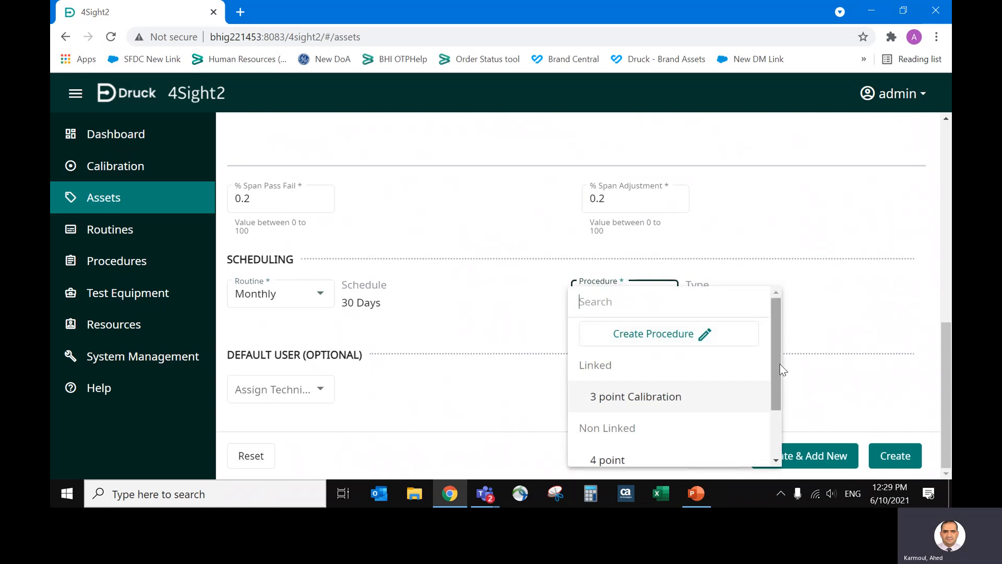
{"action": "mouse_move", "coordinate": [777, 364]}
{"action": "left_mouse_down"}
{"action": "mouse_move", "coordinate": [778, 418]}
{"action": "mouse_move", "coordinate": [780, 358]}
{"action": "mouse_move", "coordinate": [781, 376]}
{"action": "left_mouse_up"}
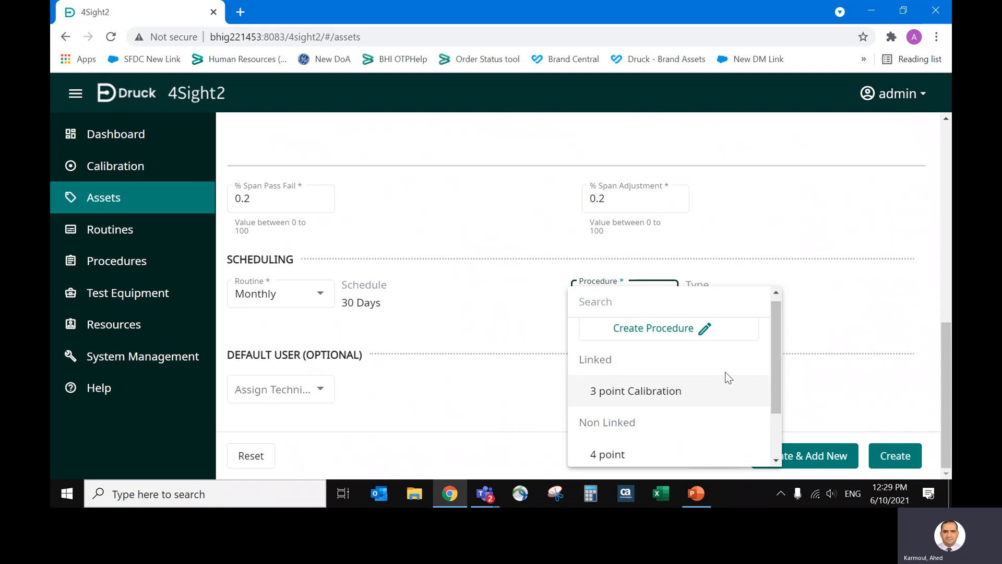
{"action": "left_click", "coordinate": [667, 396]}
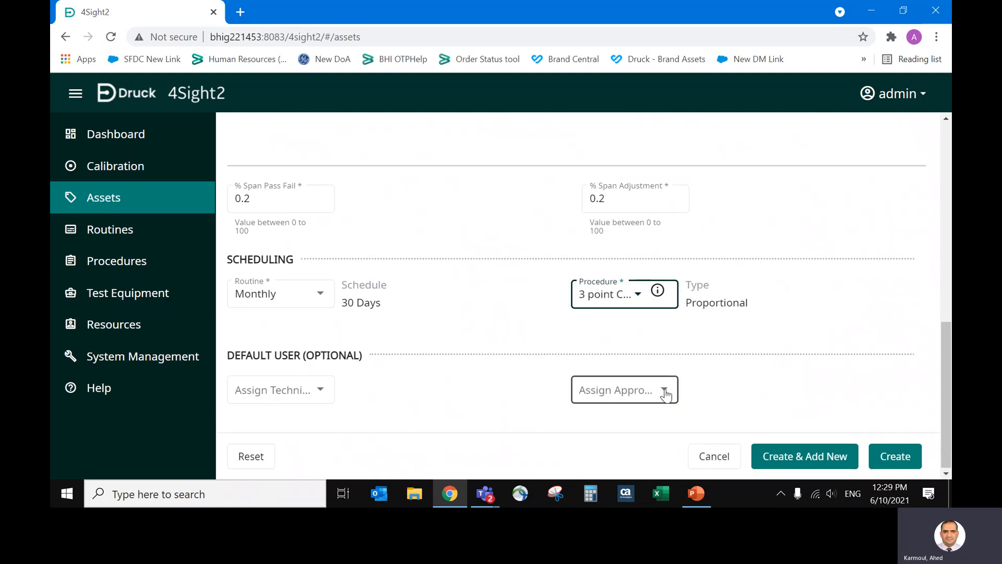
Review the test points and tolerance of the 3 point Calibration procedure and look through the other available procedures.
{"action": "left_click", "coordinate": [658, 292]}
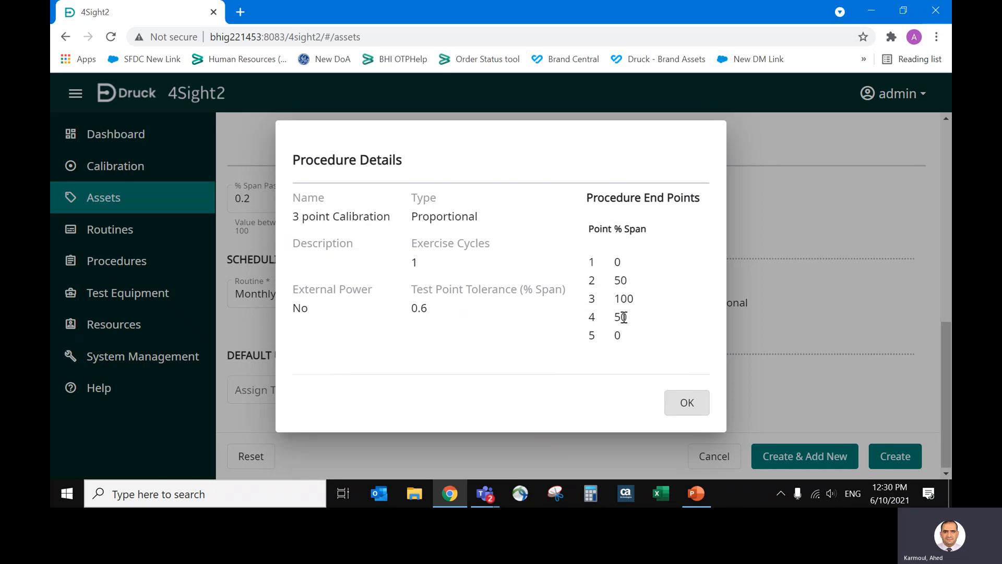
{"action": "left_click", "coordinate": [688, 405]}
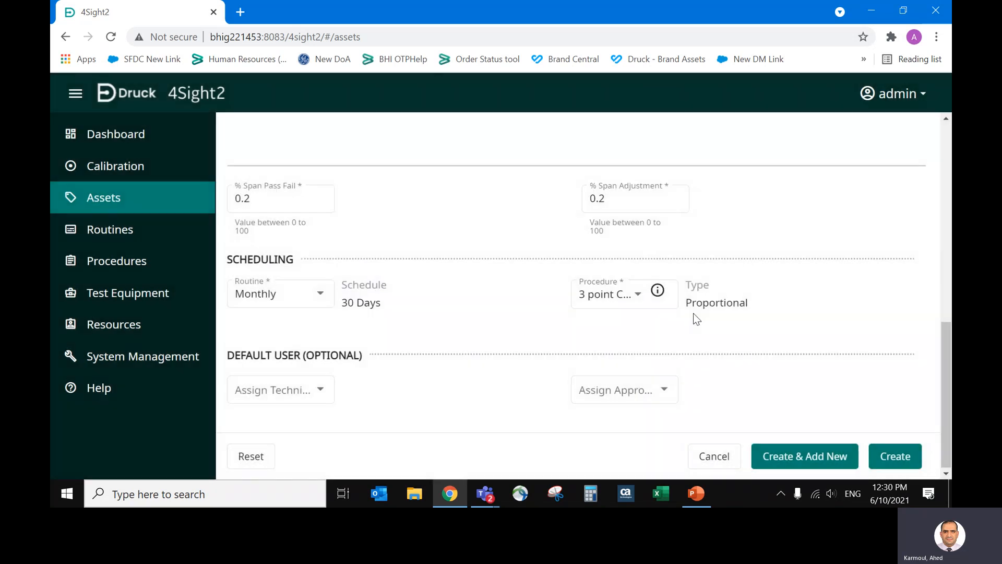
{"action": "left_click", "coordinate": [647, 293]}
{"action": "left_click", "coordinate": [686, 404]}
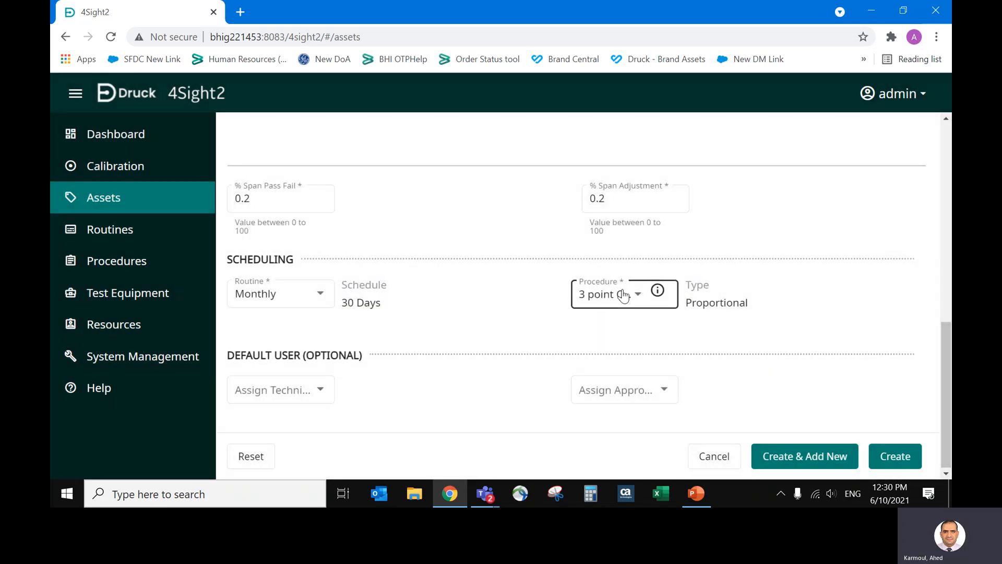
{"action": "left_click", "coordinate": [633, 294]}
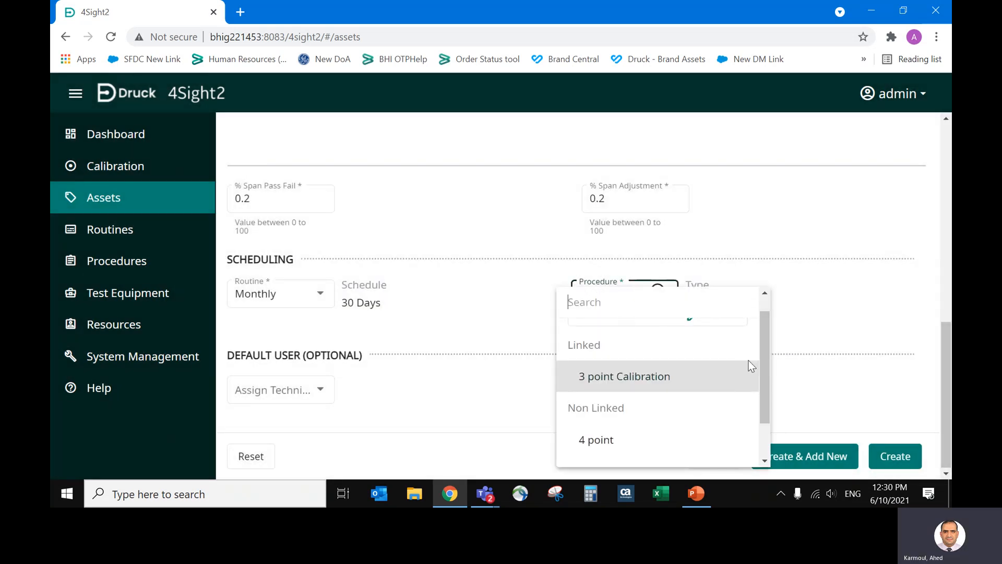
{"action": "scroll", "coordinate": [763, 352], "scroll_direction": "up", "scroll_amount": 1}
{"action": "mouse_move", "coordinate": [763, 347]}
{"action": "left_mouse_down"}
{"action": "mouse_move", "coordinate": [761, 377]}
{"action": "mouse_move", "coordinate": [762, 347]}
{"action": "left_mouse_up"}
{"action": "left_click", "coordinate": [860, 317]}
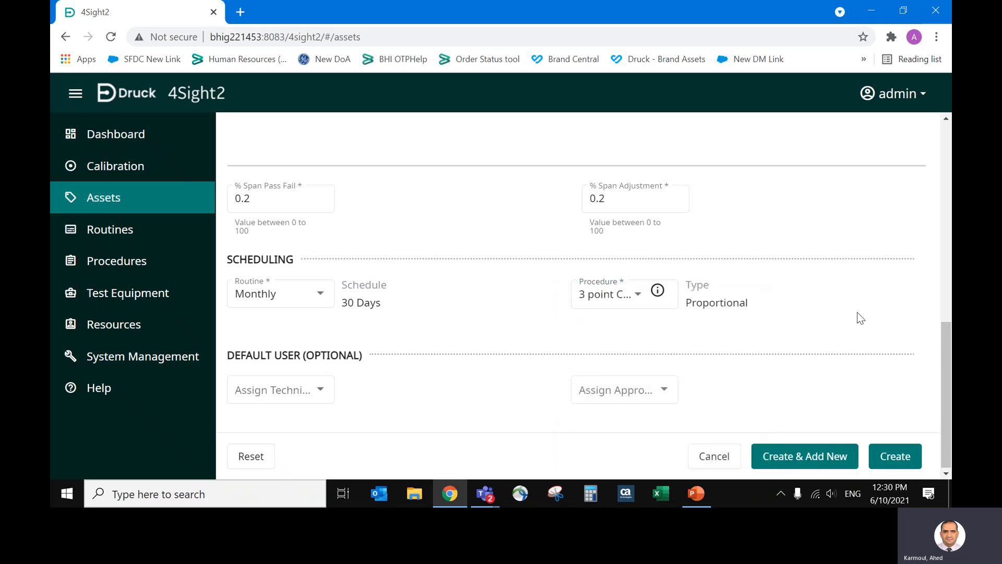
Create the 4-20 mA loop range with the entered settings and return to the asset list.
{"action": "left_click", "coordinate": [826, 455]}
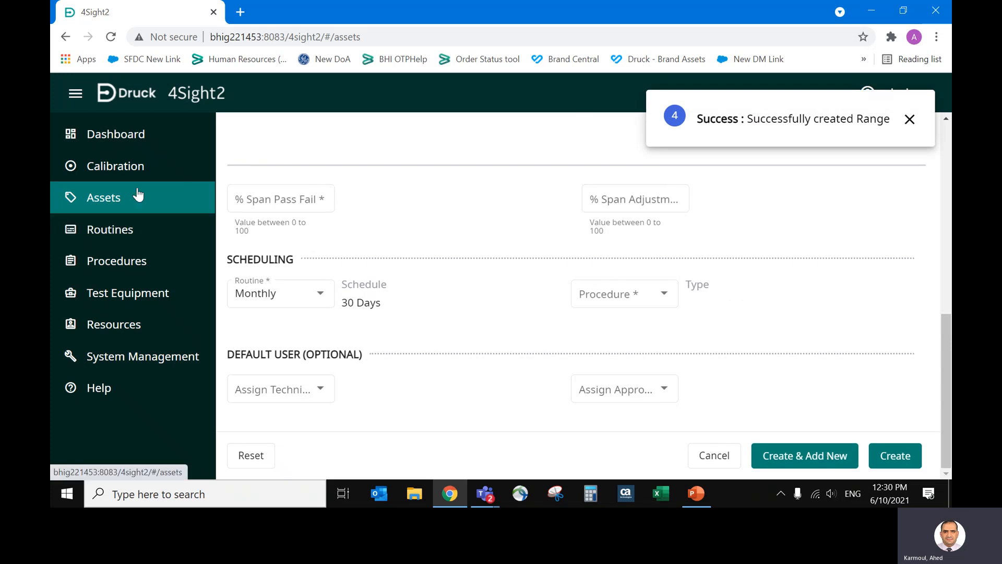
{"action": "left_click", "coordinate": [140, 208]}
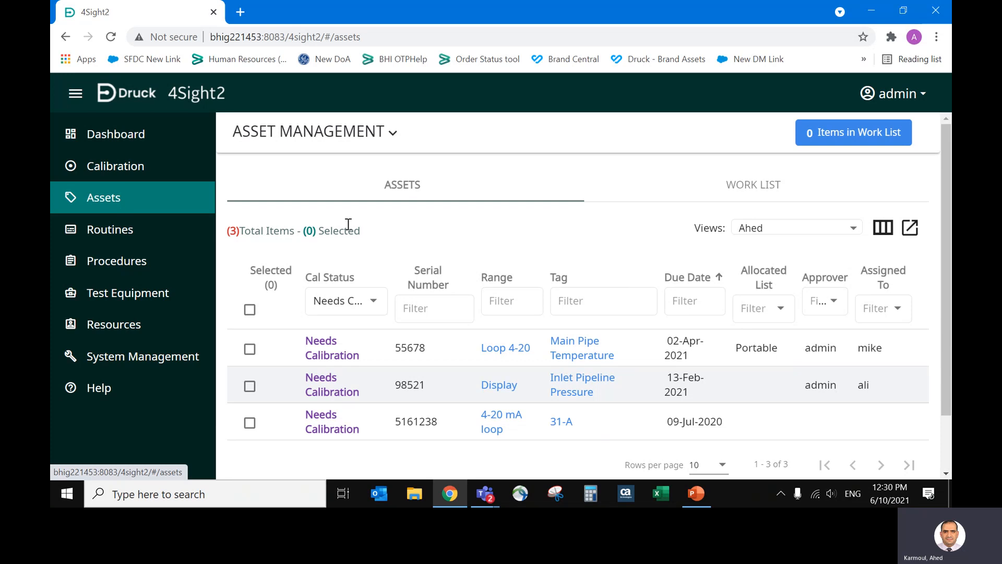
Compare the default and personal views of the asset list, ending on the personal view filtered to Needs Calibration.
{"action": "left_click", "coordinate": [840, 225]}
{"action": "left_click", "coordinate": [804, 258]}
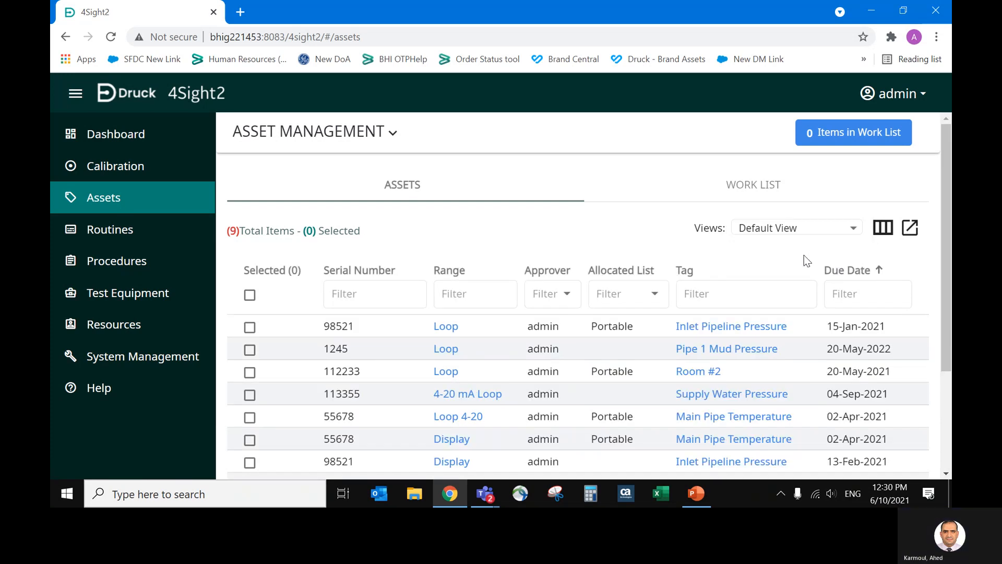
{"action": "left_click", "coordinate": [852, 226]}
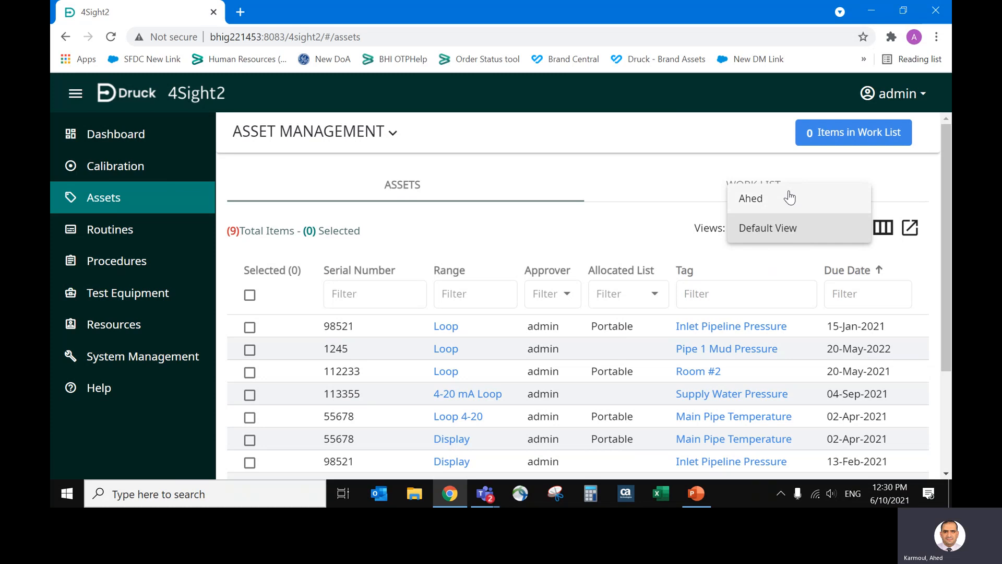
{"action": "left_click", "coordinate": [789, 201]}
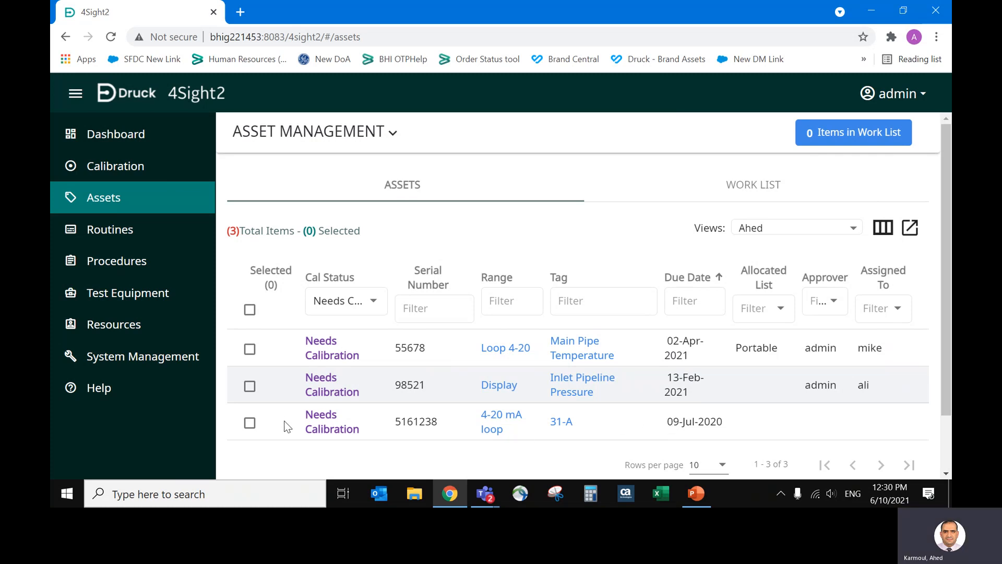
{"action": "left_click", "coordinate": [329, 301]}
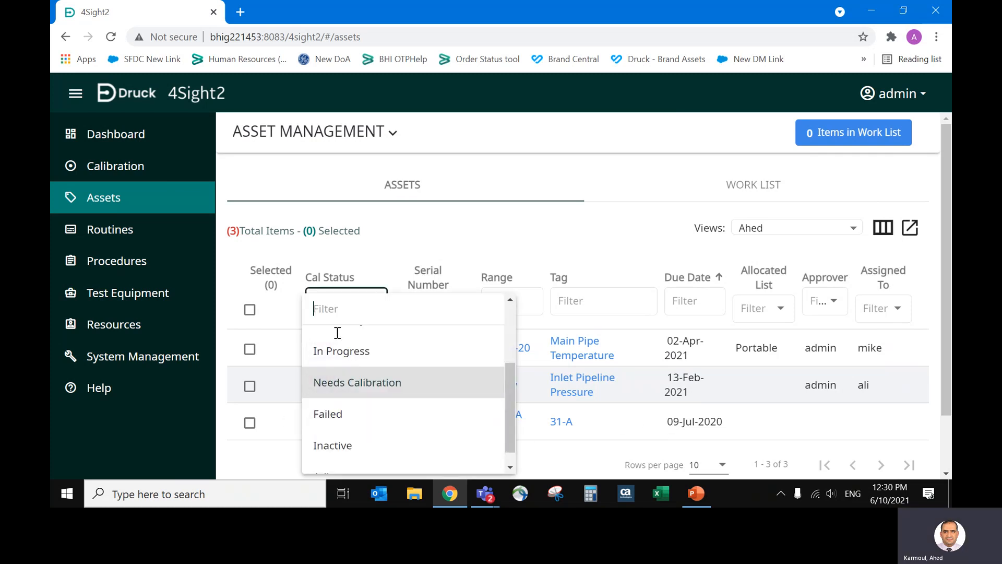
{"action": "left_click", "coordinate": [344, 392]}
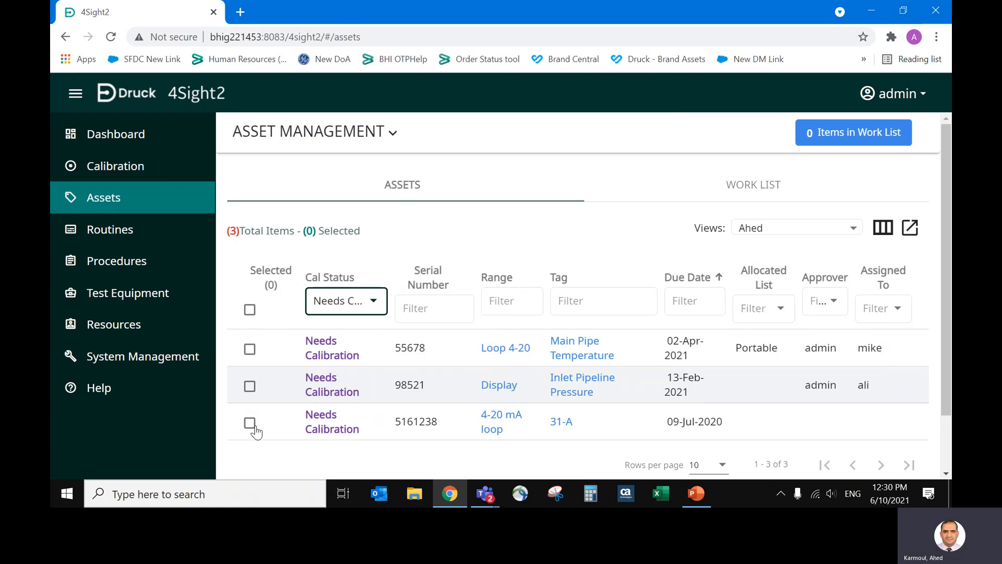
Assign a technician and the admin approver to the 4-20 mA loop range of tag 31-A.
{"action": "left_click", "coordinate": [250, 423]}
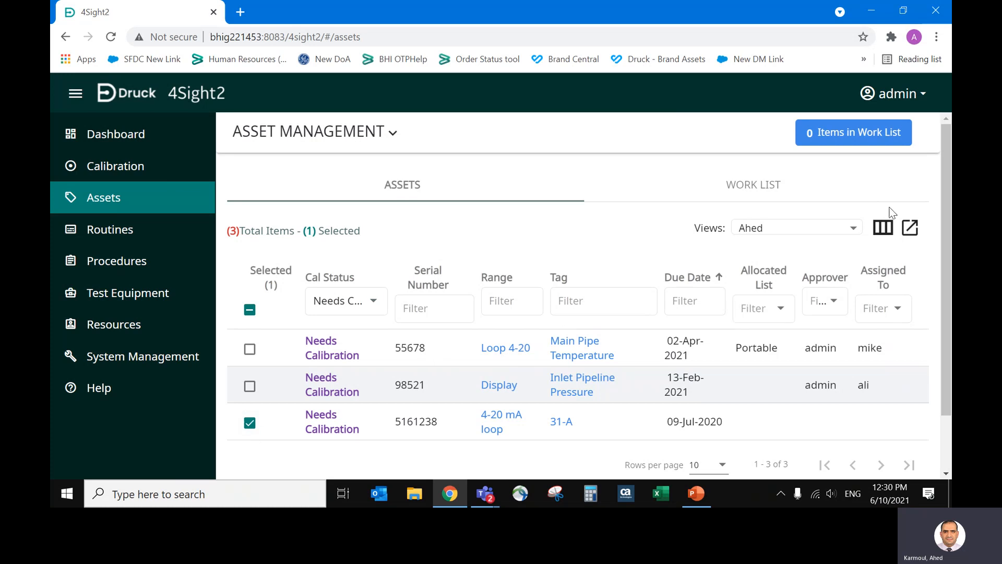
{"action": "left_click_drag", "start_coordinate": [945, 374], "coordinate": [946, 433]}
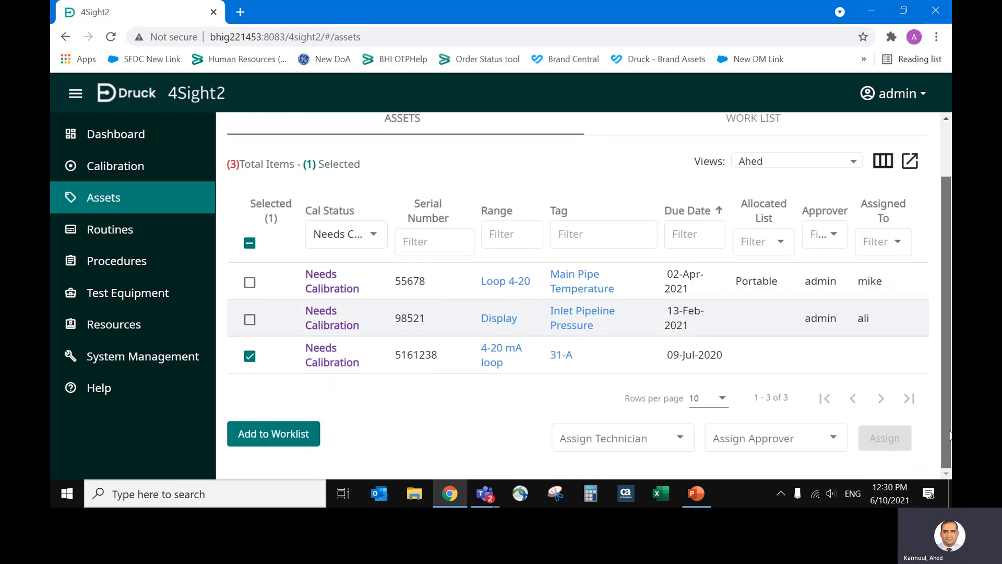
{"action": "left_click", "coordinate": [660, 452]}
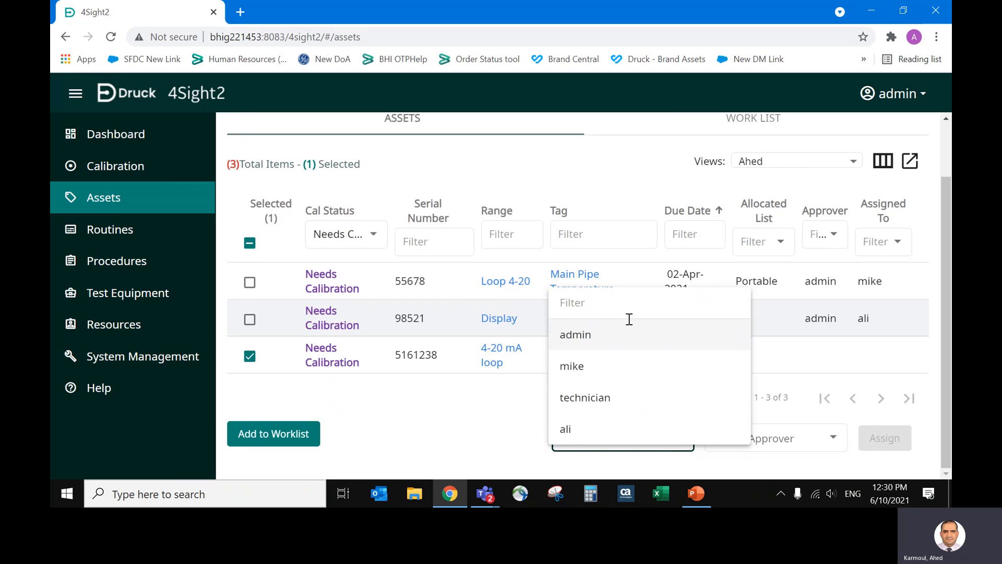
{"action": "left_click", "coordinate": [634, 367]}
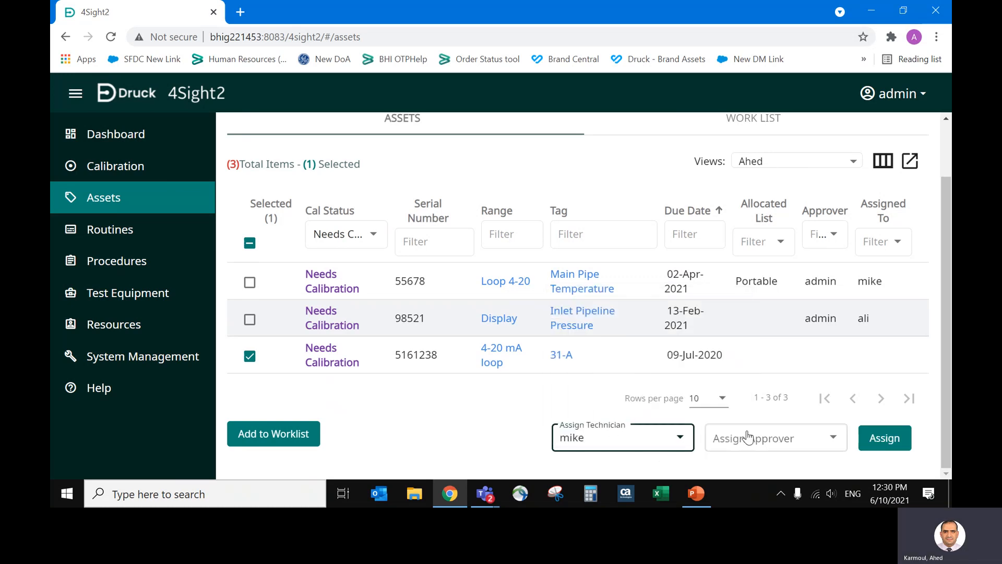
{"action": "left_click", "coordinate": [764, 439]}
{"action": "left_click", "coordinate": [783, 335]}
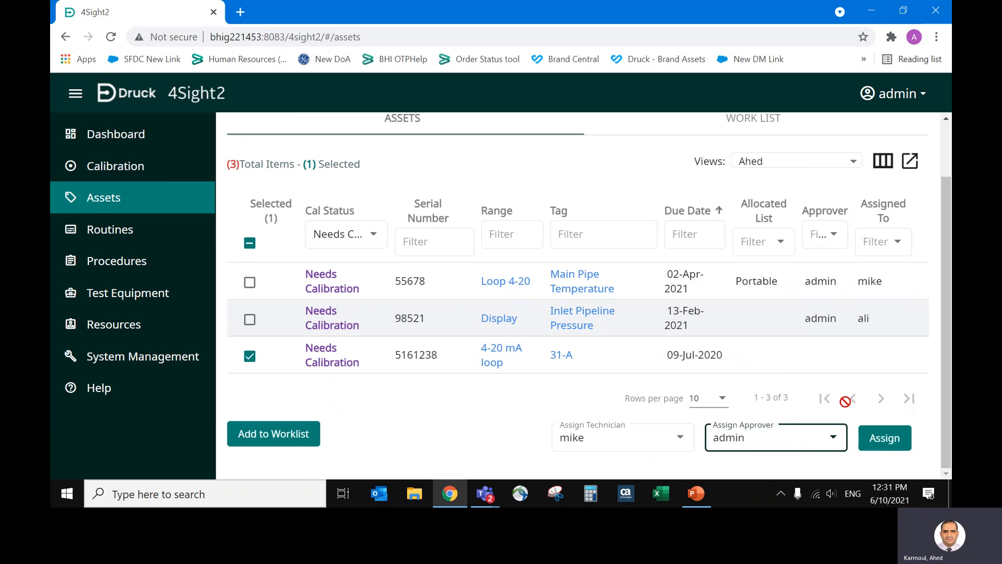
{"action": "left_click", "coordinate": [879, 447]}
{"action": "left_click", "coordinate": [878, 445]}
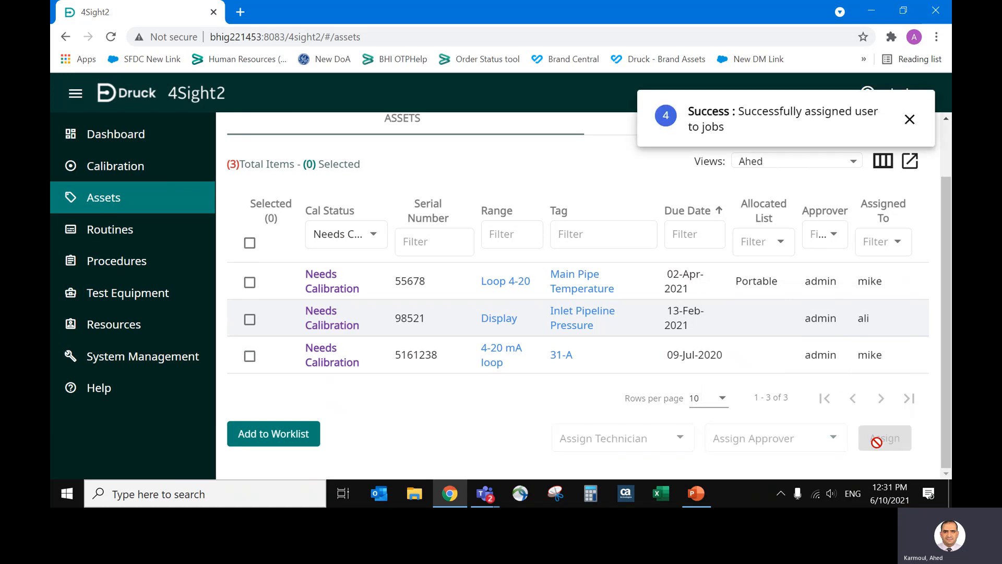
{"action": "left_click", "coordinate": [910, 120]}
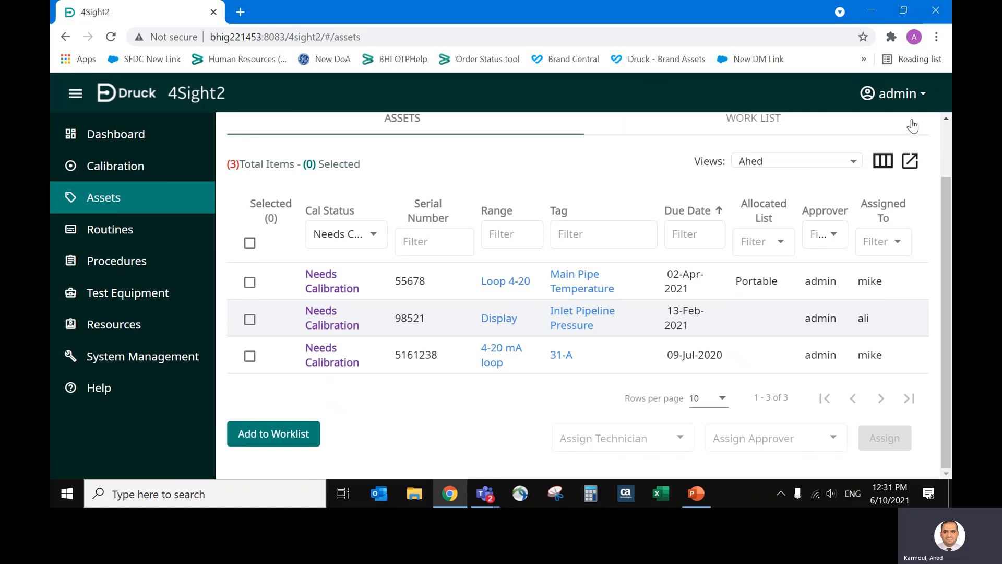
Log out of the admin account and sign in with the assigned technician's user ID and password.
{"action": "left_click", "coordinate": [899, 94]}
{"action": "left_click", "coordinate": [862, 162]}
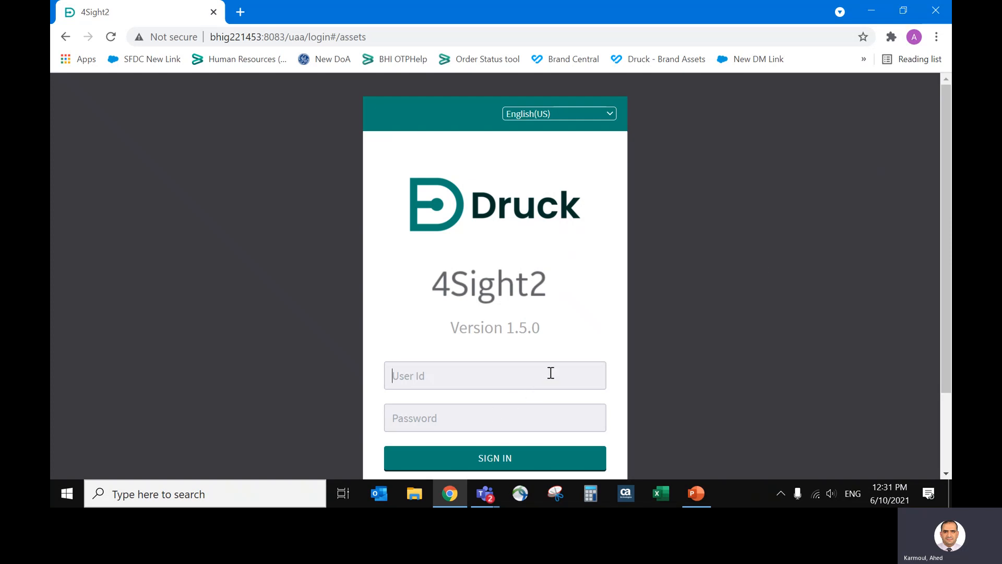
{"action": "type", "text": "nike"}
{"action": "key", "text": "BackSpace"}
{"action": "key", "text": "BackSpace"}
{"action": "key", "text": "BackSpace"}
{"action": "type", "text": "mi"}
{"action": "key", "text": "BackSpace"}
{"action": "key", "text": "BackSpace"}
{"action": "type", "text": "mi•"}
{"action": "key", "text": "Return"}
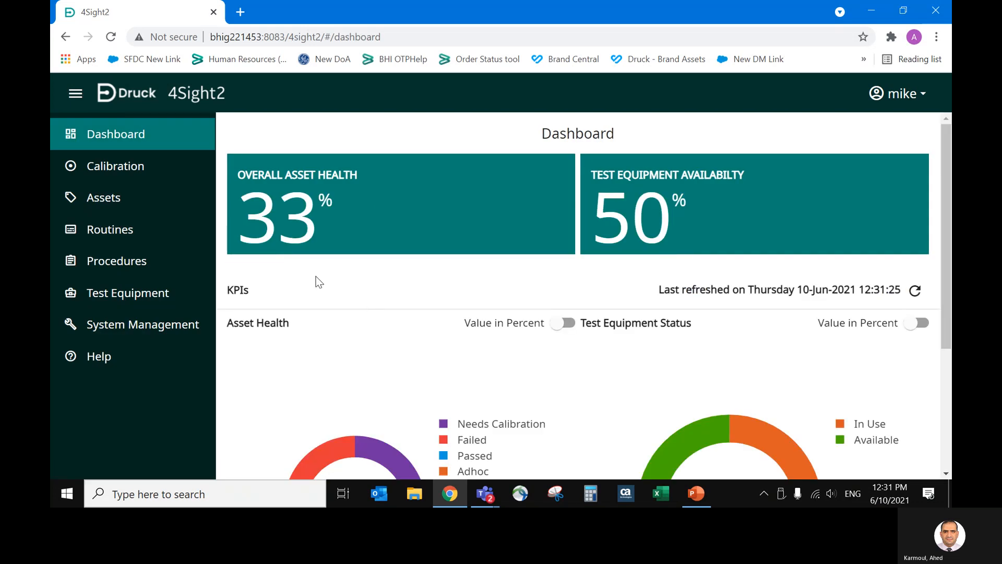
Send only the 31-A 4-20 mA loop range from the technician's work list to Portable Calibration.
{"action": "left_click", "coordinate": [164, 200]}
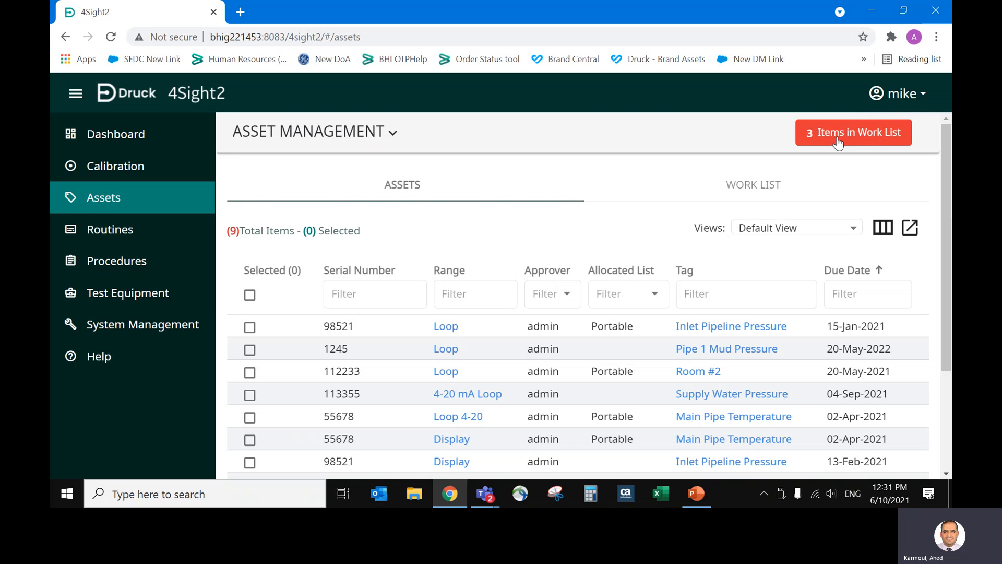
{"action": "left_click", "coordinate": [837, 140]}
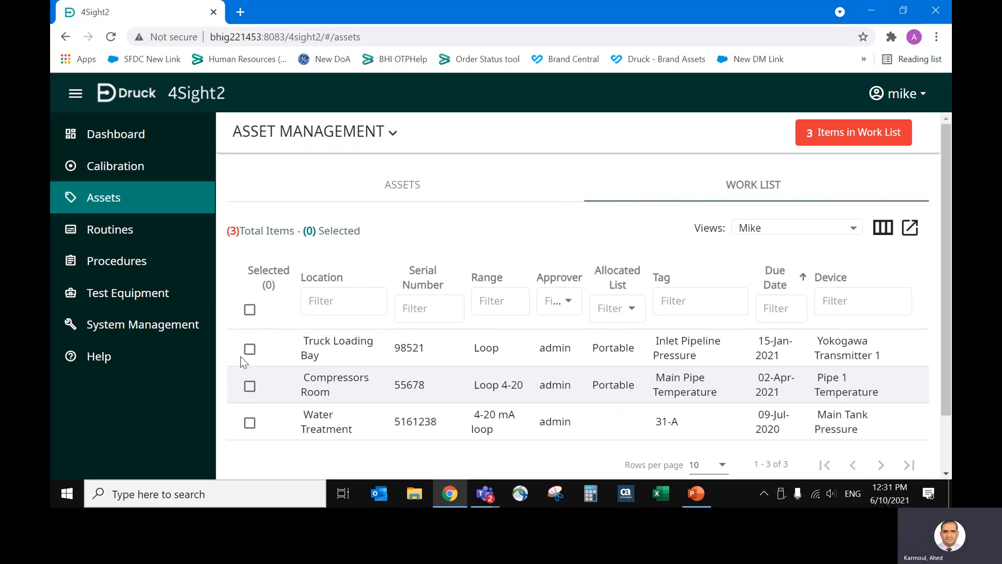
{"action": "left_click", "coordinate": [249, 312]}
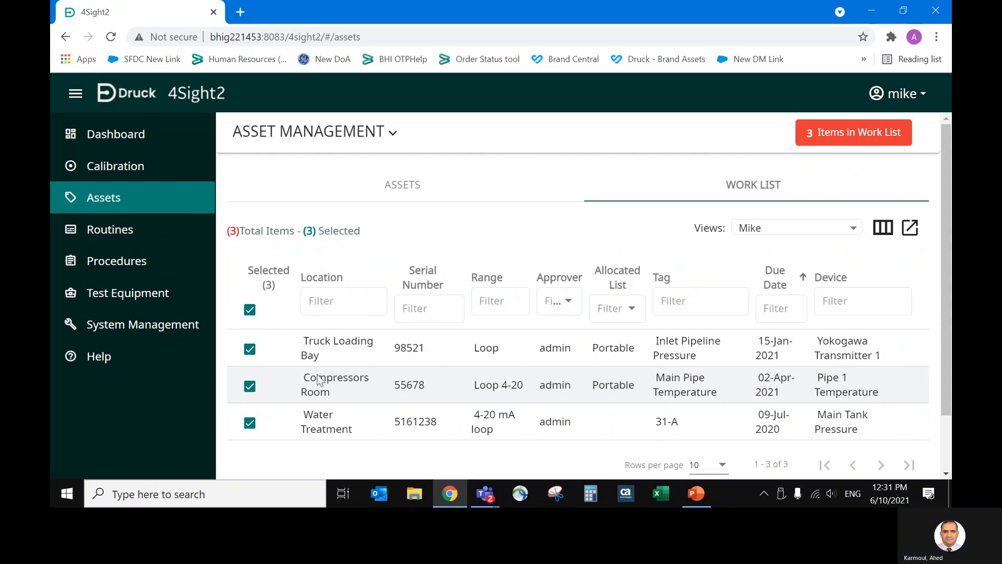
{"action": "left_click", "coordinate": [250, 348]}
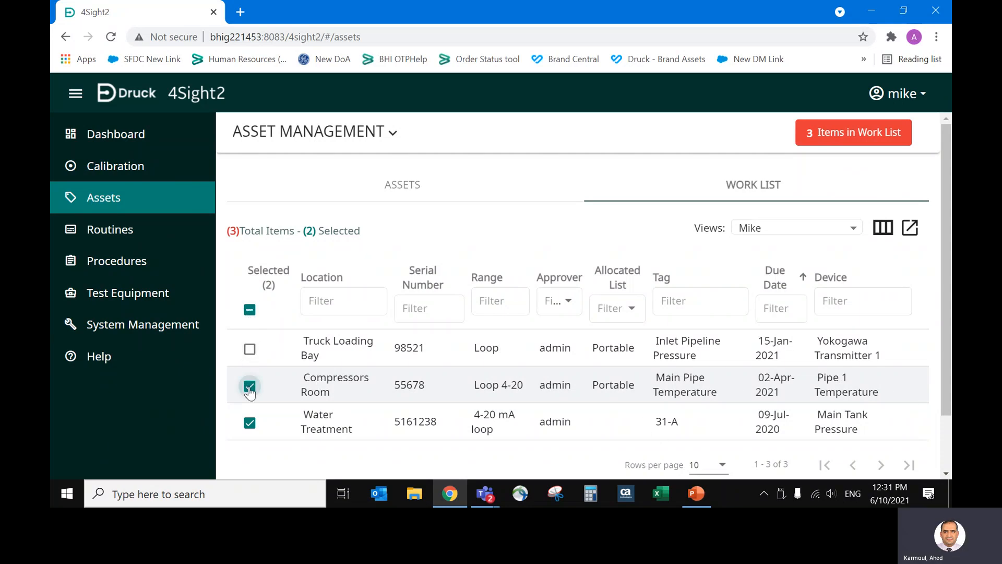
{"action": "left_click", "coordinate": [250, 388]}
{"action": "scroll", "coordinate": [950, 440], "scroll_direction": "down", "scroll_amount": 2}
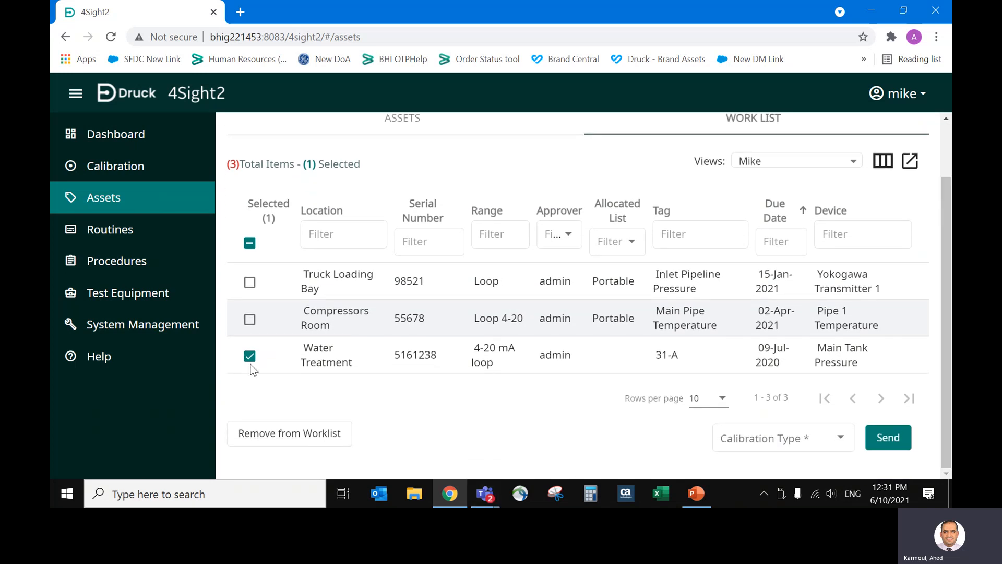
{"action": "left_click", "coordinate": [810, 441]}
{"action": "left_click", "coordinate": [779, 367]}
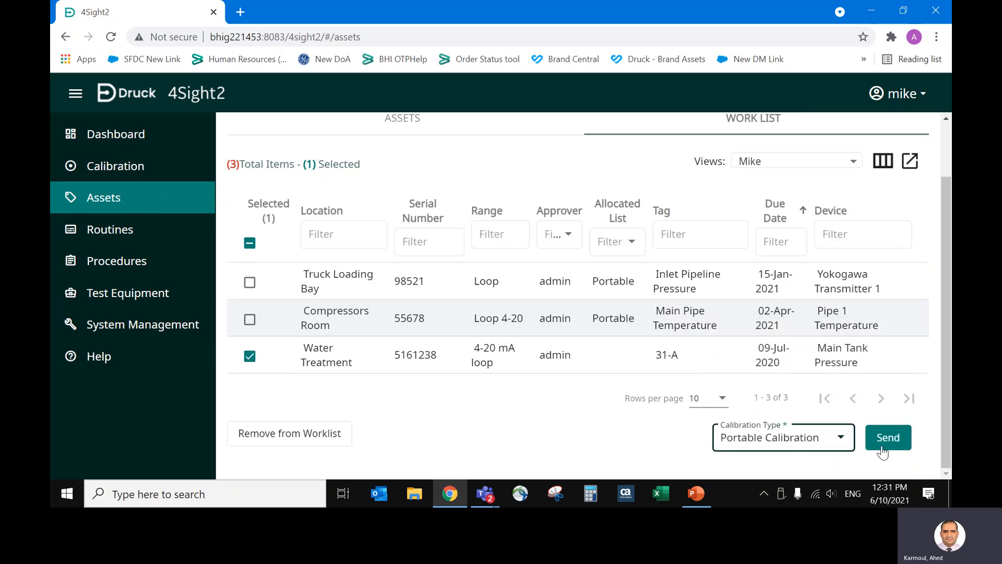
{"action": "left_click", "coordinate": [901, 449]}
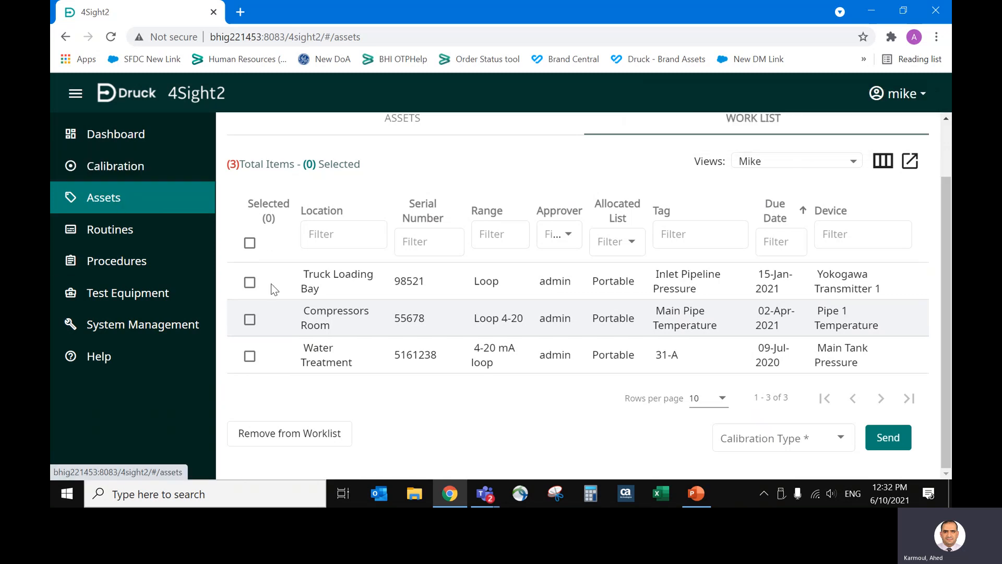
Review the calibration types offered for the work list and select the 31-A 4-20 mA loop test in Portable Calibration.
{"action": "left_click", "coordinate": [765, 435]}
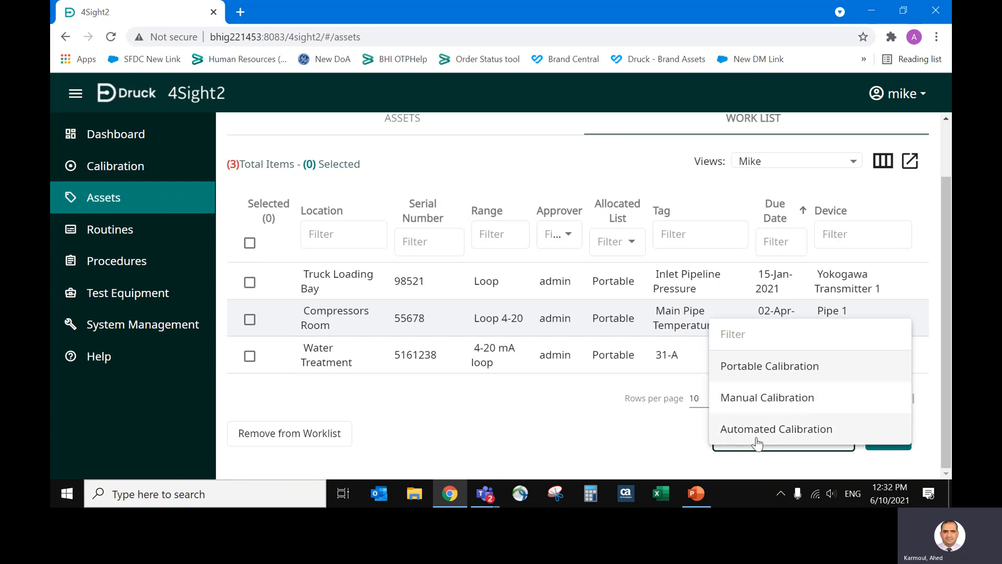
{"action": "left_click", "coordinate": [103, 167]}
{"action": "left_click", "coordinate": [103, 167]}
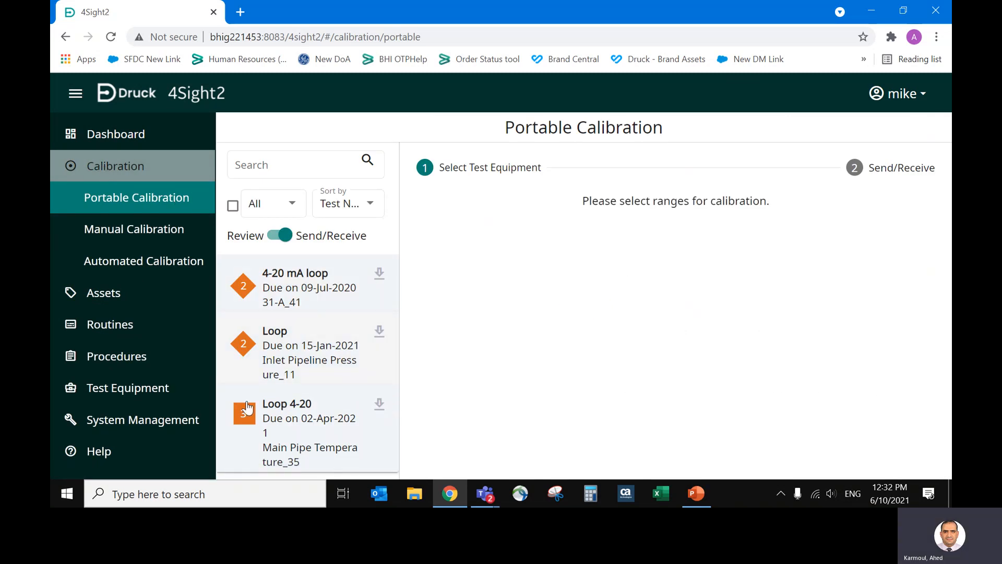
{"action": "left_click", "coordinate": [302, 288]}
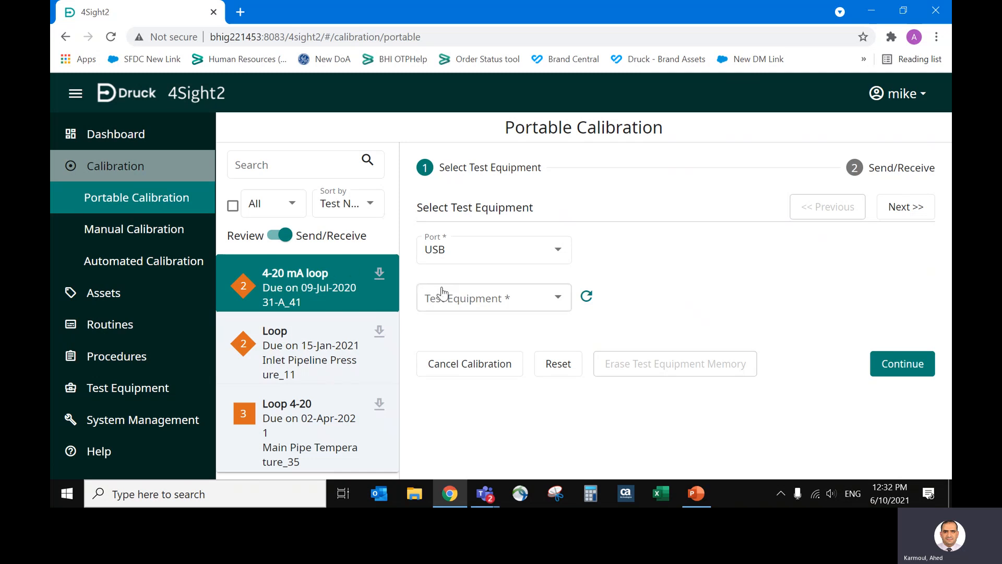
Check the test equipment choices for the USB port and refresh the equipment list.
{"action": "left_click", "coordinate": [512, 298]}
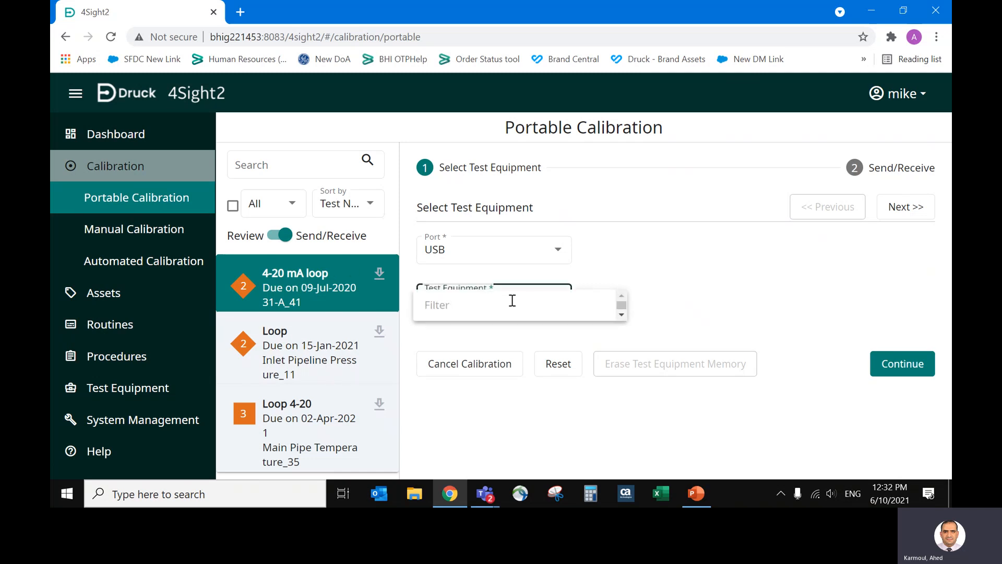
{"action": "left_click", "coordinate": [568, 269]}
{"action": "left_click", "coordinate": [586, 297]}
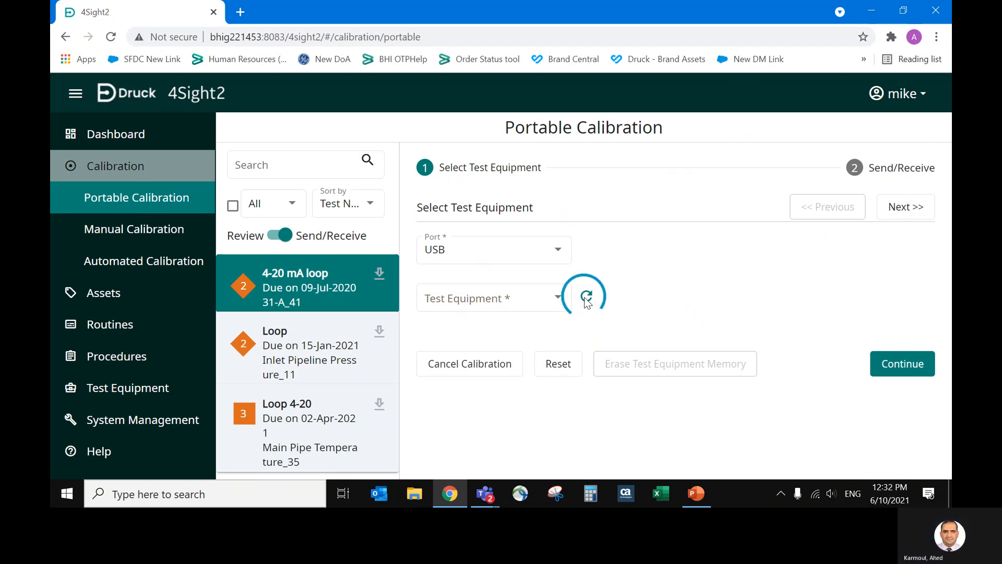
Choose the DPI620GIS as the test equipment, accept its expired calibration due date and continue to Send/Receive.
{"action": "left_click", "coordinate": [538, 303]}
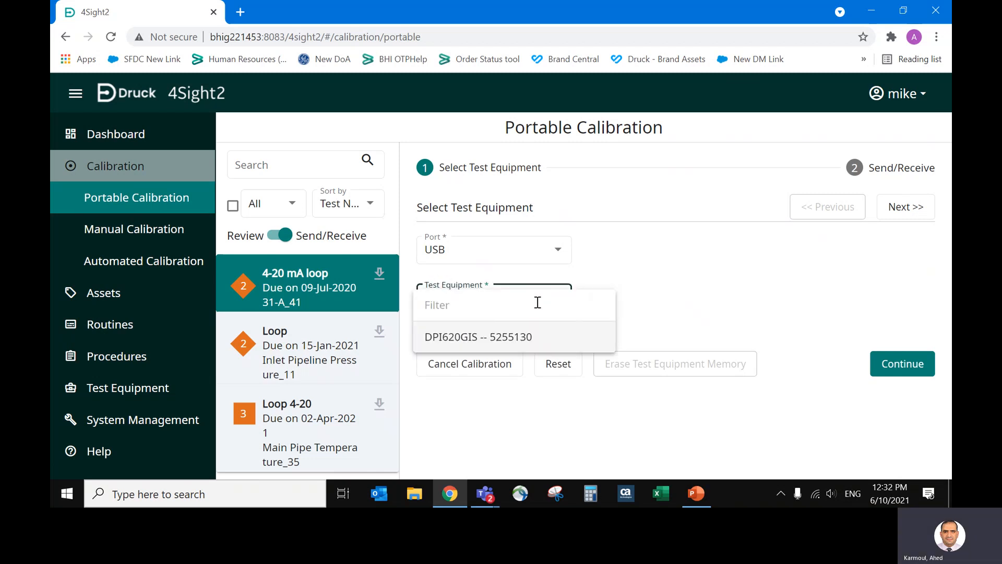
{"action": "left_click", "coordinate": [520, 339]}
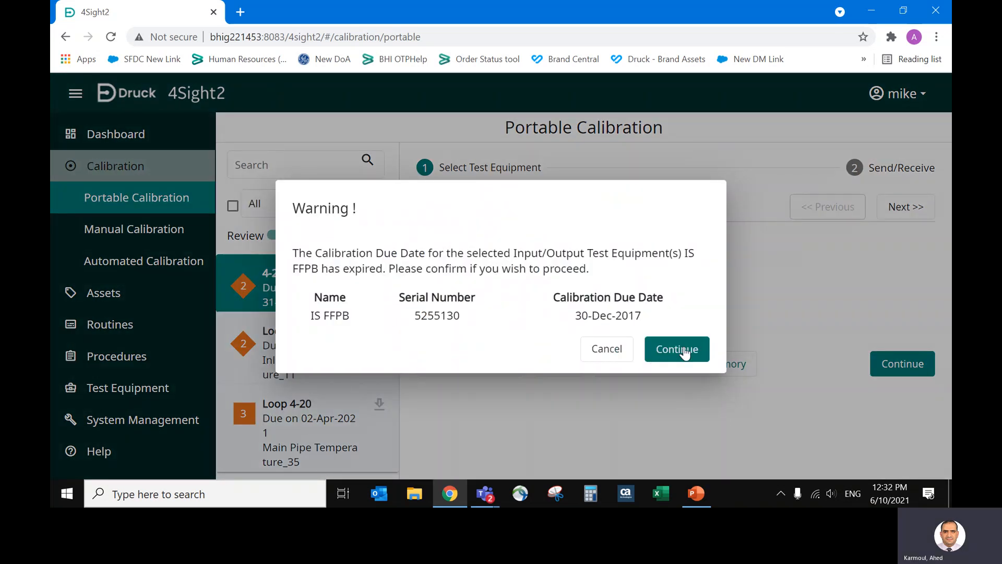
{"action": "left_click", "coordinate": [685, 353]}
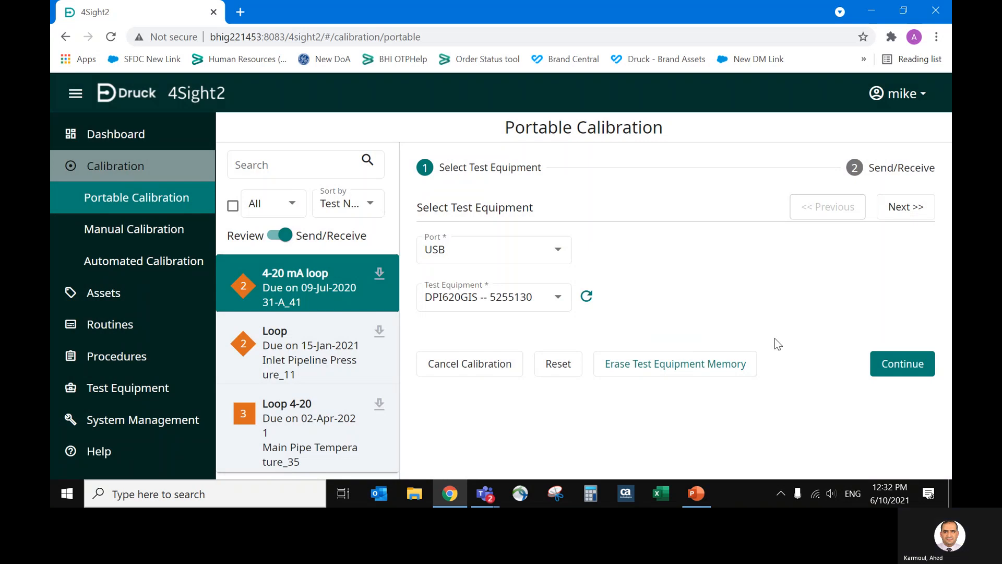
{"action": "left_click", "coordinate": [903, 365]}
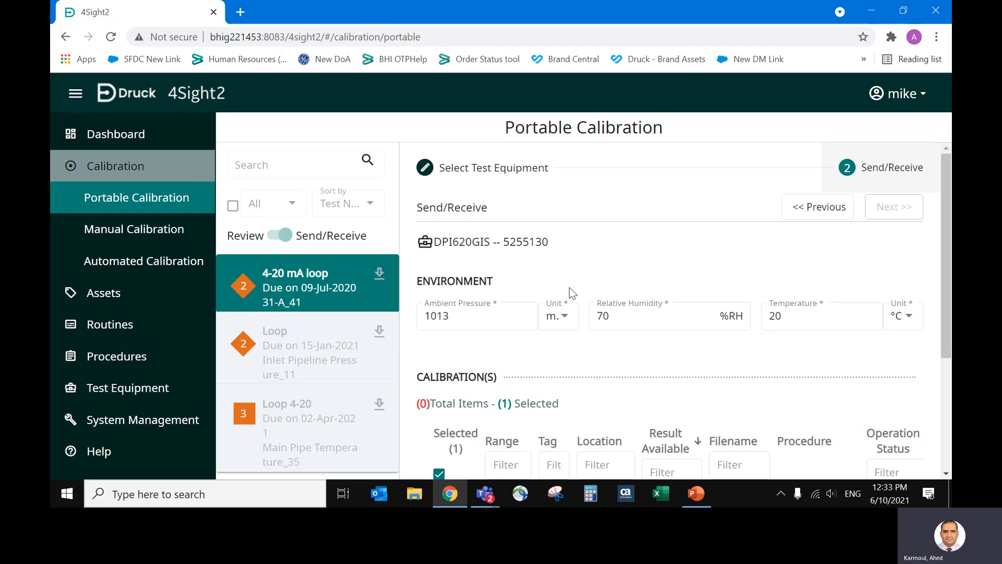
Set the environment temperature to 30 °C and the relative humidity to 85 %RH.
{"action": "double_click", "coordinate": [797, 317]}
{"action": "type", "text": "3"}
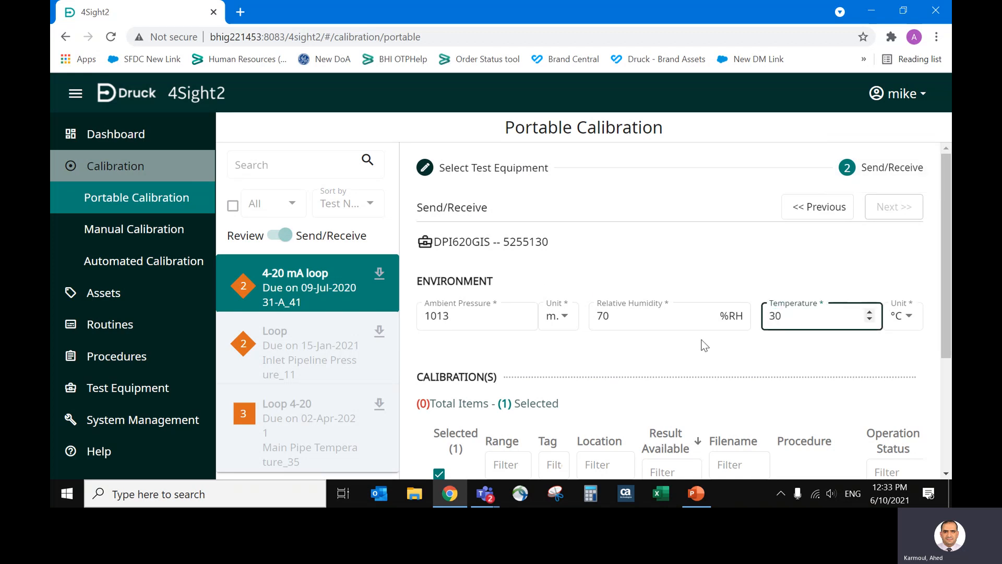
{"action": "left_click_drag", "start_coordinate": [640, 320], "coordinate": [554, 313]}
{"action": "type", "text": "85"}
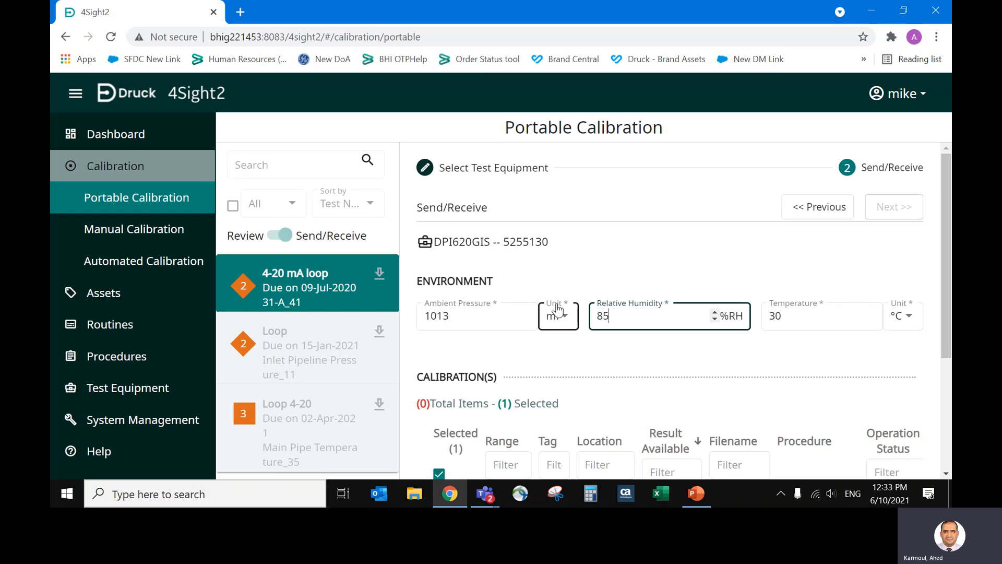
Send the 31-A 4-20 mA loop calibration to the test equipment despite its expired due date, and close the calibration.
{"action": "left_click_drag", "start_coordinate": [946, 332], "coordinate": [950, 443]}
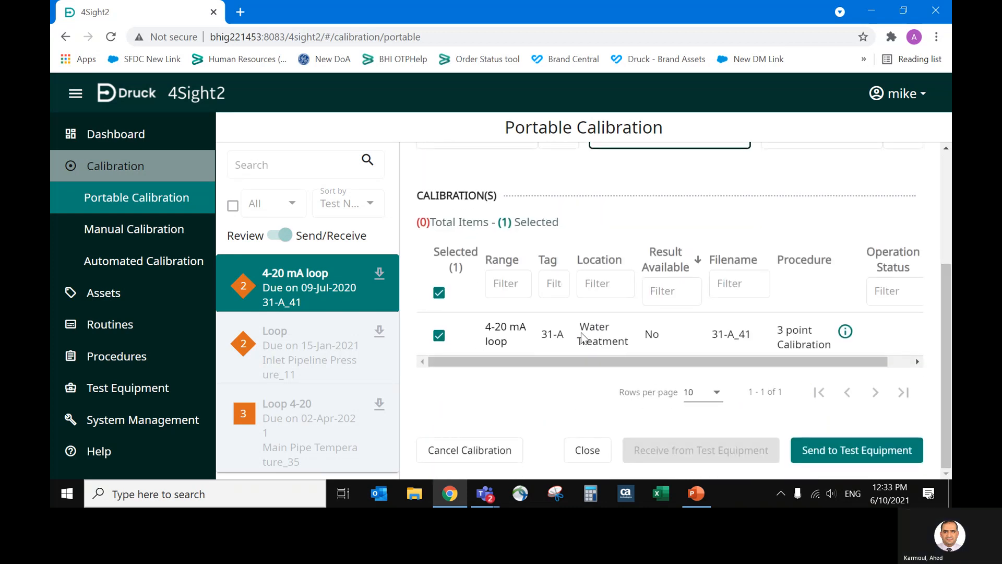
{"action": "left_click", "coordinate": [845, 455]}
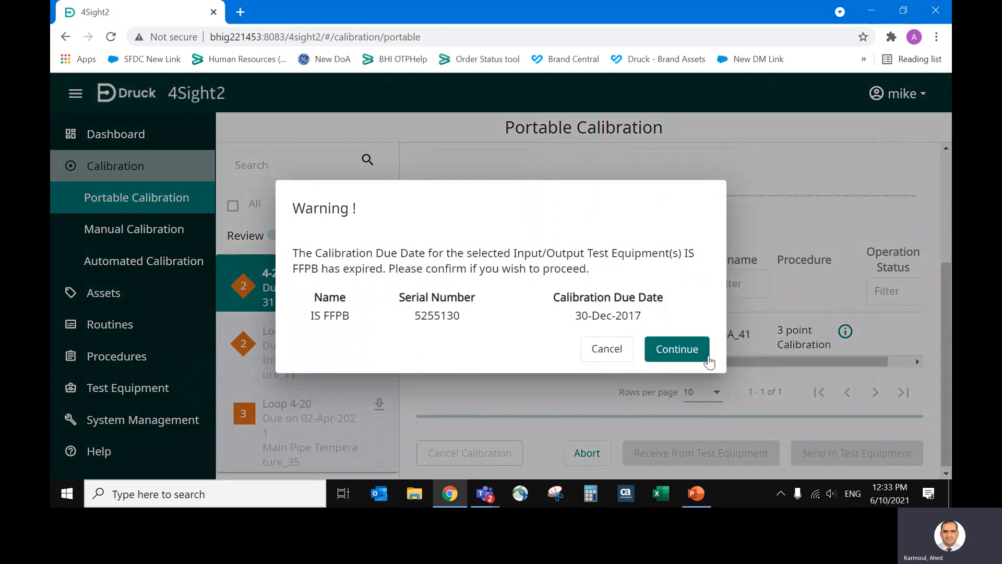
{"action": "left_click", "coordinate": [685, 353]}
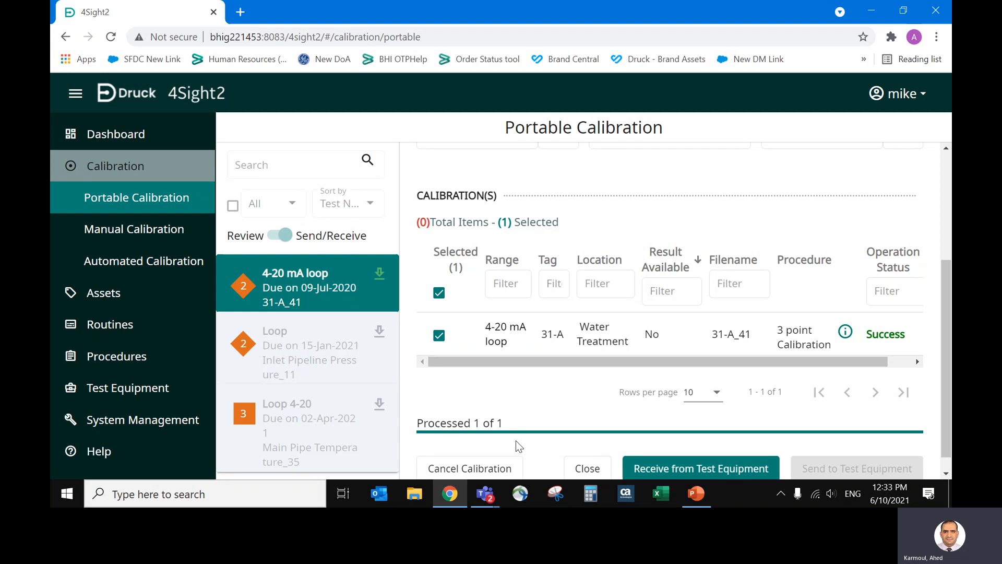
{"action": "left_click", "coordinate": [601, 466]}
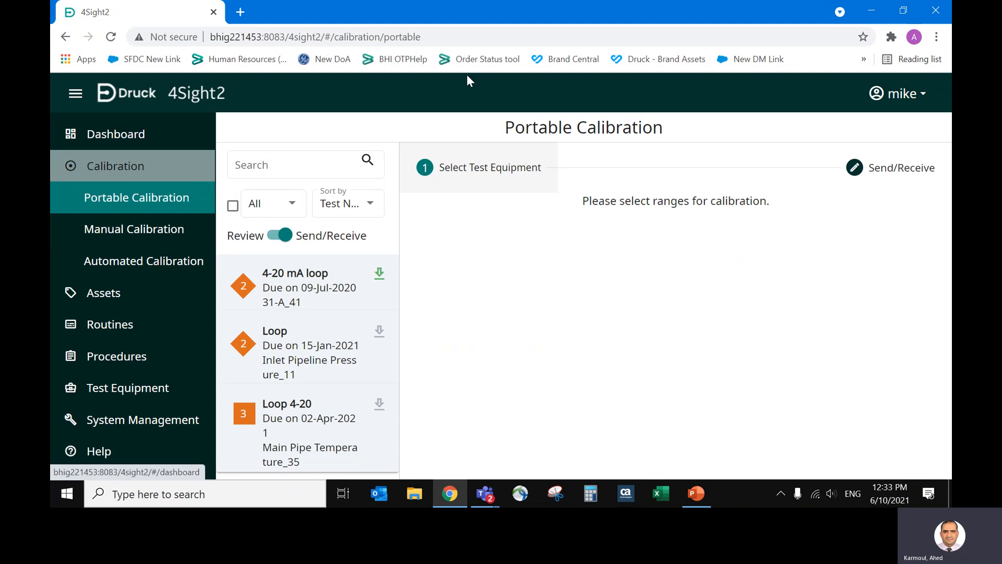
{"action": "mouse_move", "coordinate": [485, 493]}
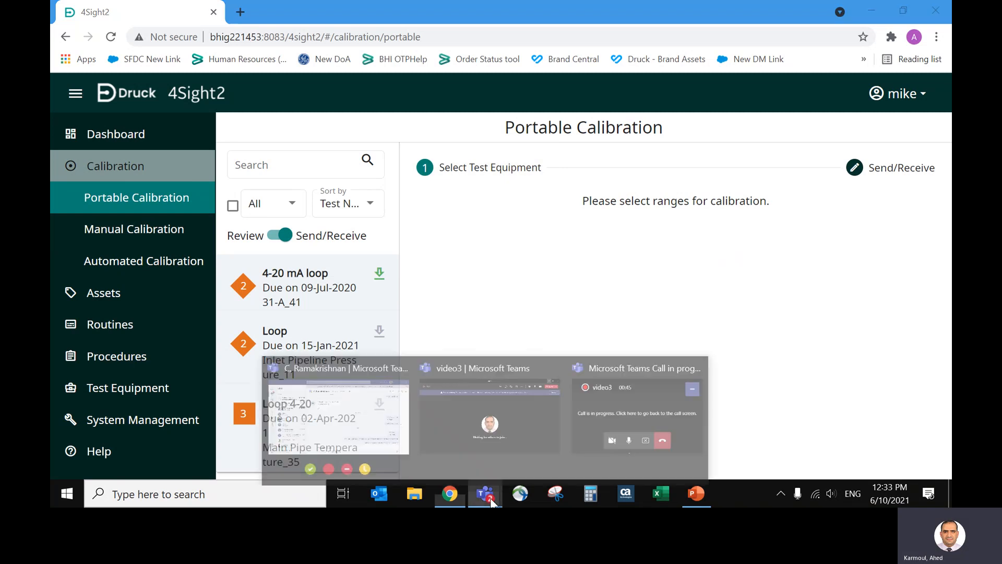